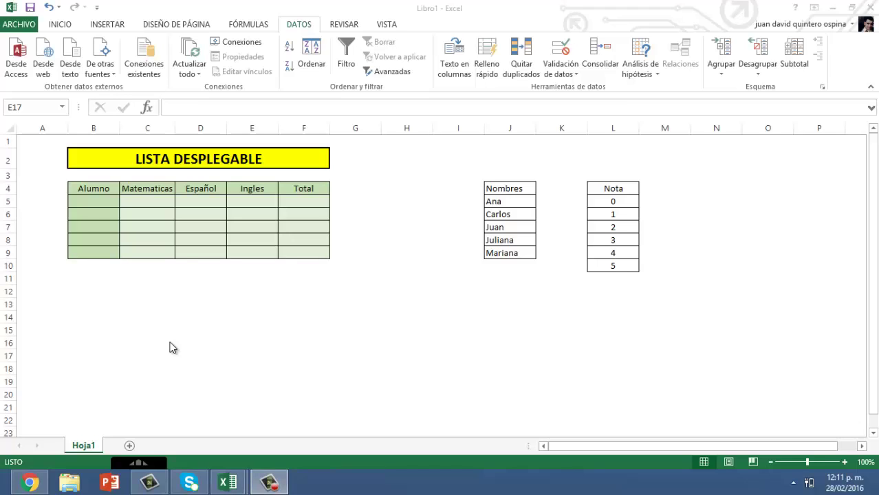
- Look over the grade table's name, subject and Total cells, ending on cell B5
left_click(101, 201)
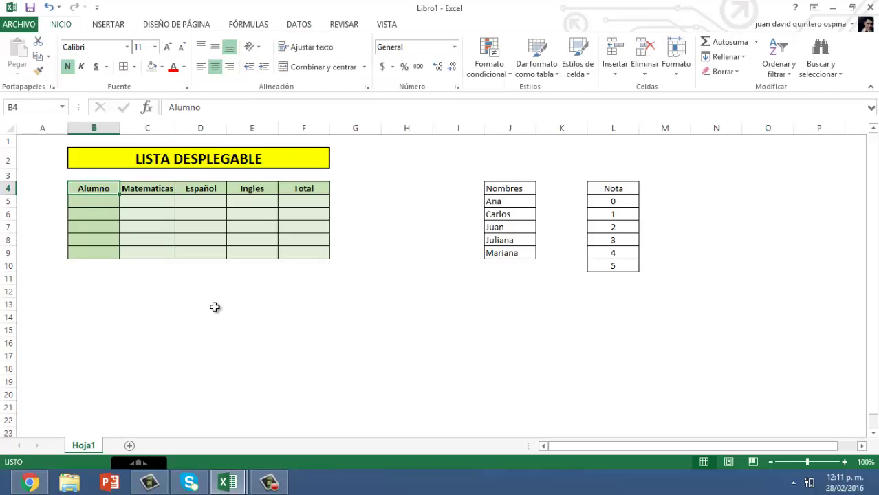
left_click_drag(90, 189, 303, 252)
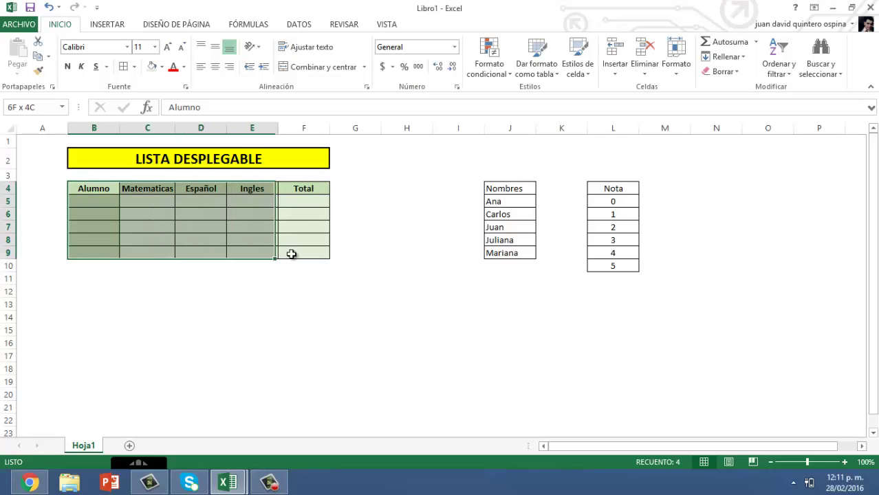
left_click(287, 316)
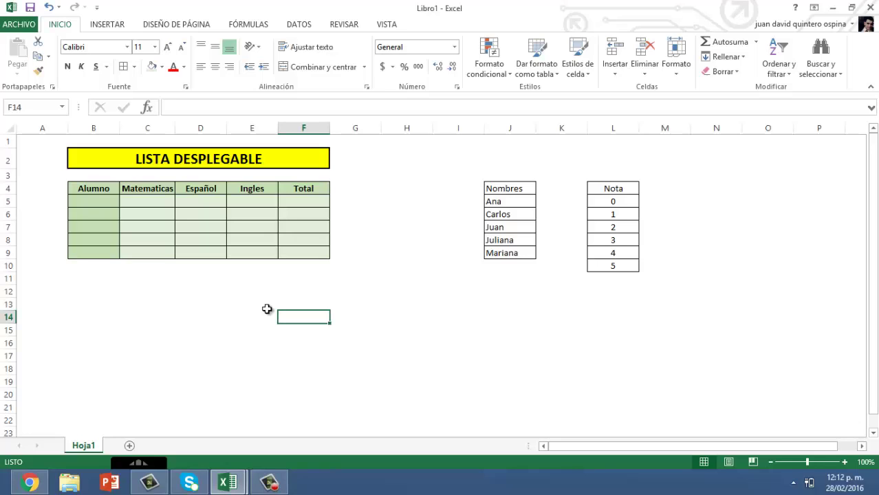
mouse_move(114, 202)
left_mouse_down()
mouse_move(110, 245)
mouse_move(100, 251)
left_mouse_up()
left_click(110, 319)
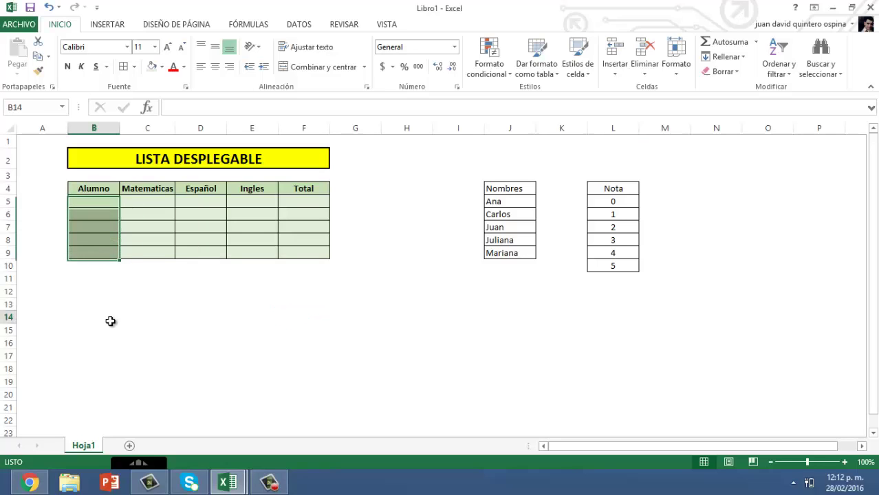
left_click(146, 200)
left_click_drag(143, 189, 248, 201)
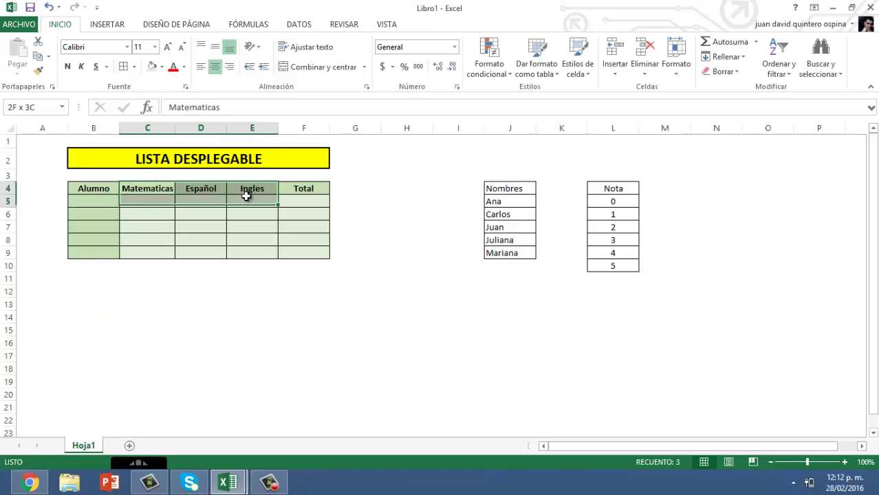
left_click(193, 238)
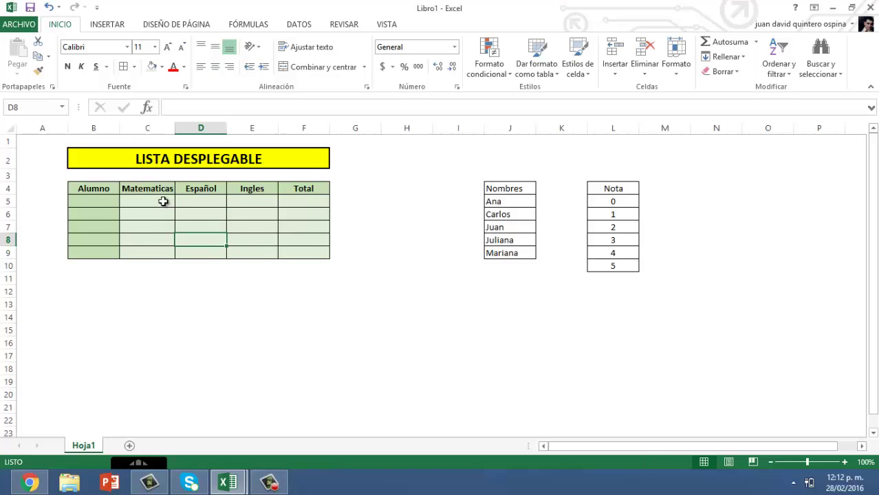
left_click(310, 199)
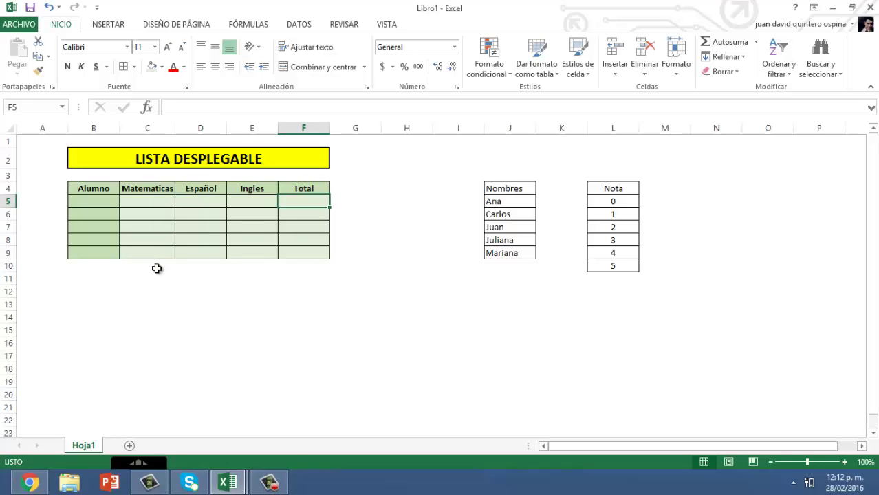
left_click(105, 201)
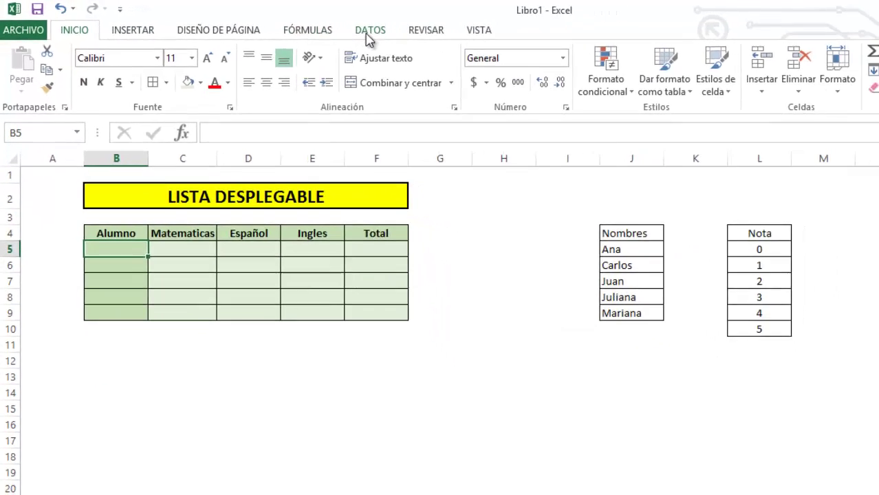
- Give B5 a list validation with the typed source Ana;Carlos;David
left_click(470, 38)
left_click(626, 83)
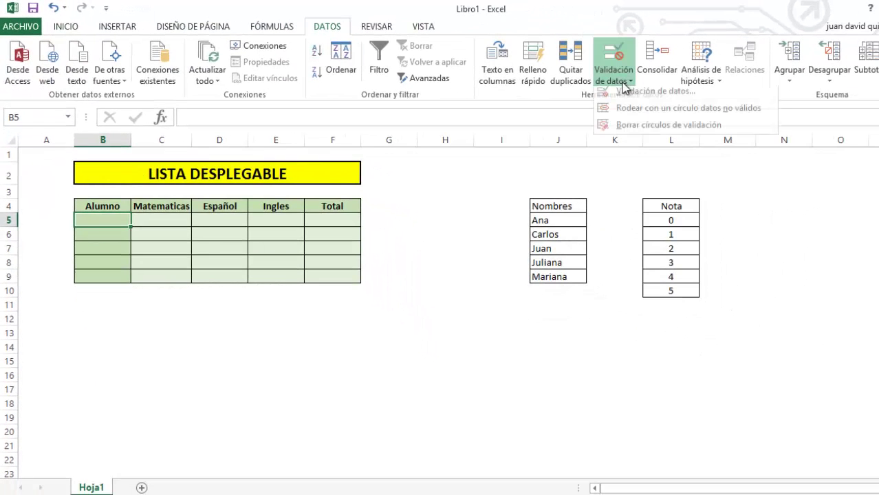
left_click(630, 98)
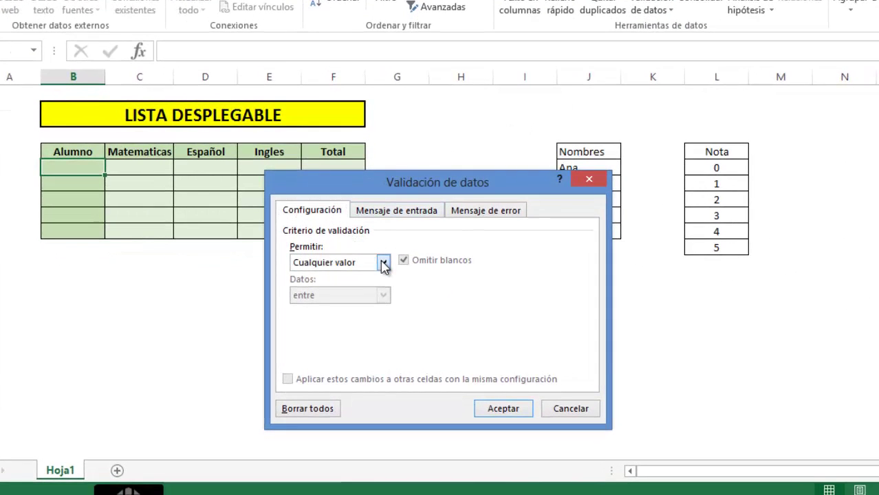
left_click(378, 291)
left_click(302, 308)
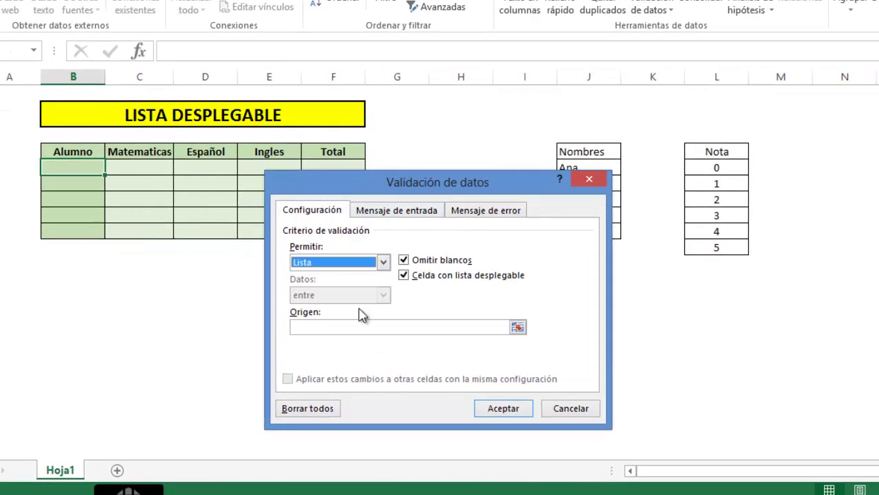
left_click_drag(456, 196, 343, 272)
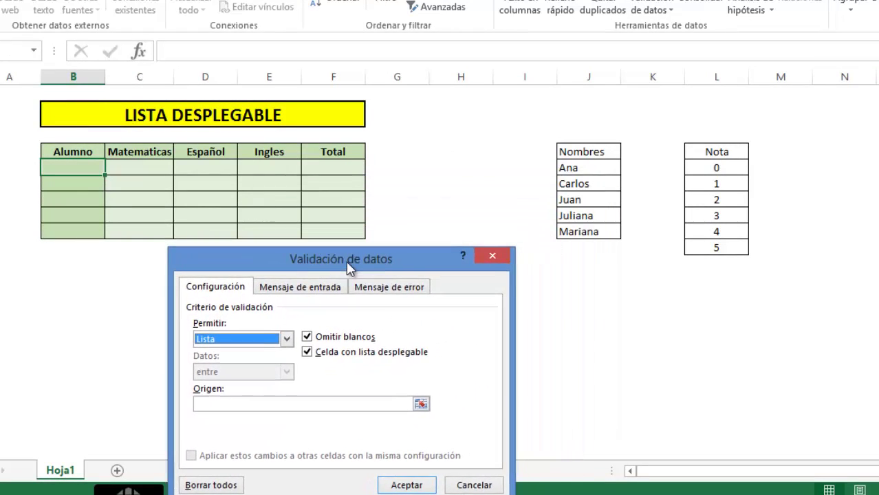
left_click(217, 403)
type("Ana;Carlos;David")
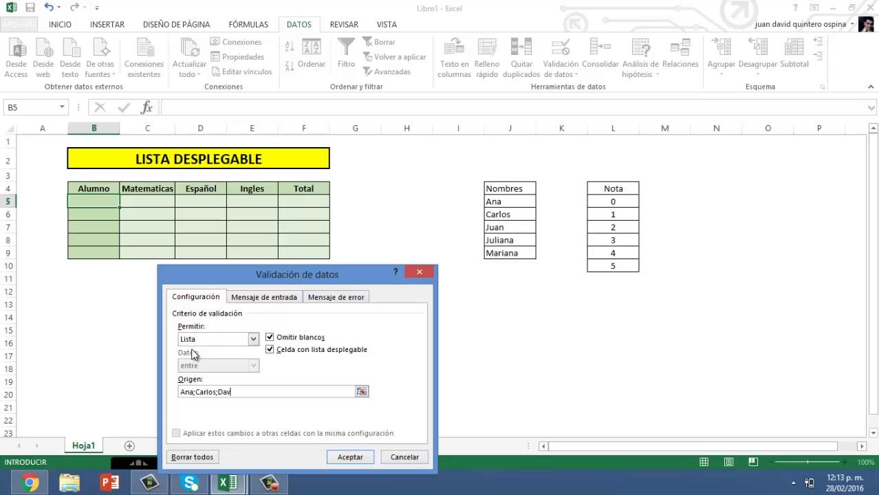
left_click(348, 457)
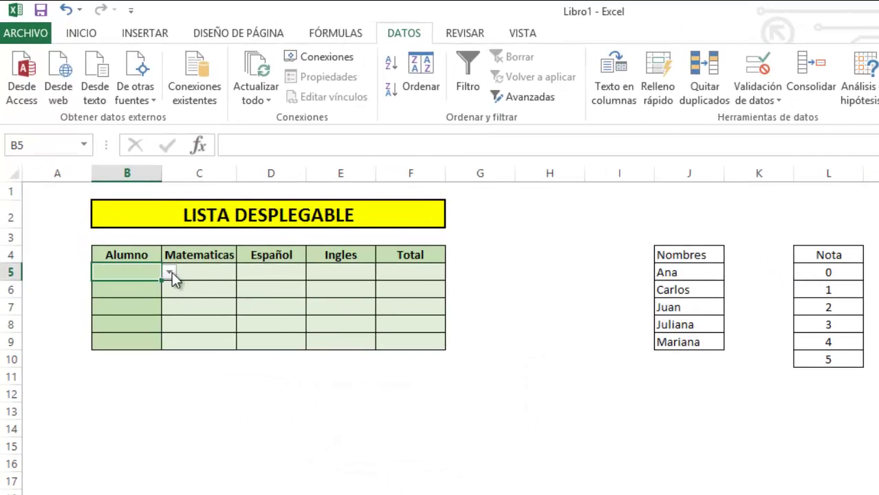
left_click(172, 271)
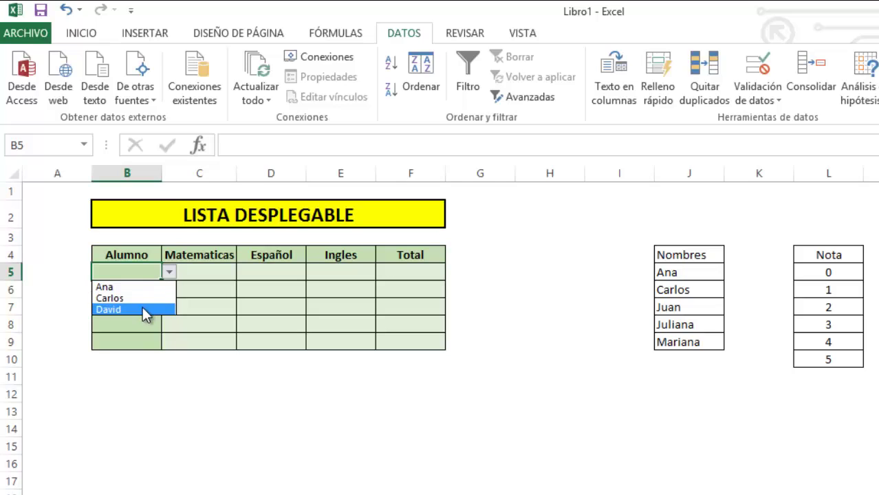
key("Escape")
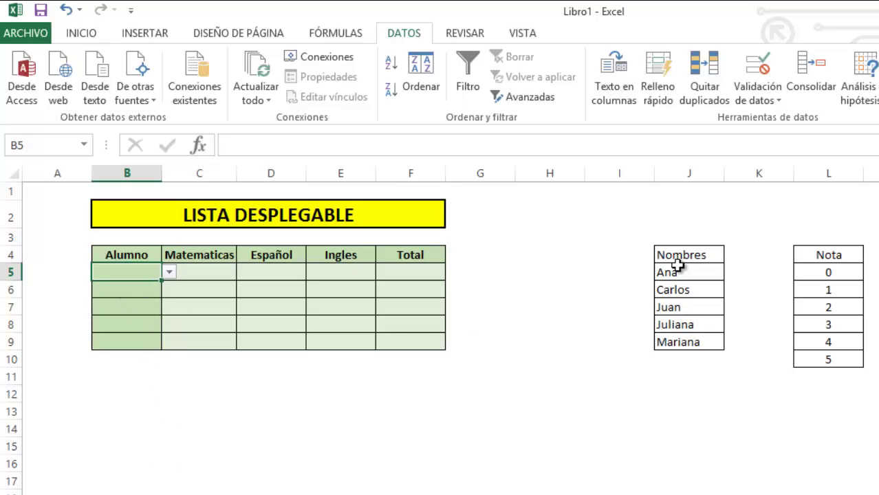
left_click_drag(688, 267, 684, 338)
left_click(129, 271)
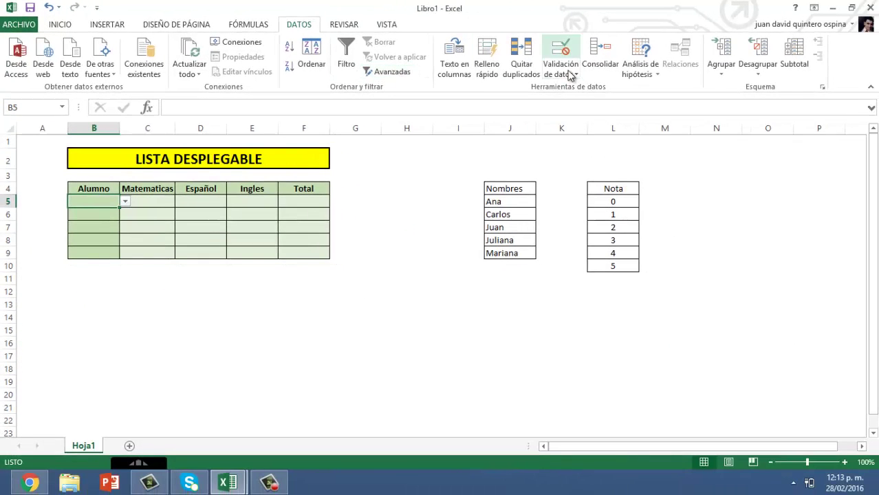
- Clear B5's old validation and set its list source to the Nombres range J5:J9
left_click(566, 75)
left_click(567, 87)
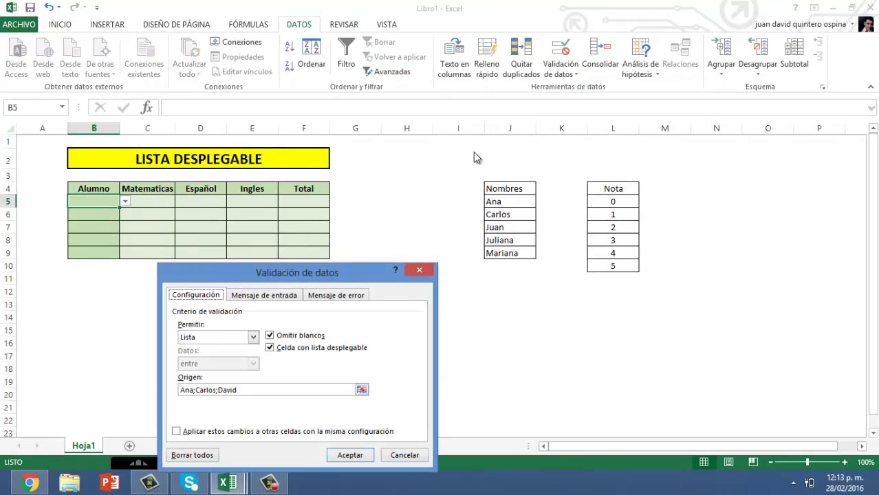
left_click(204, 459)
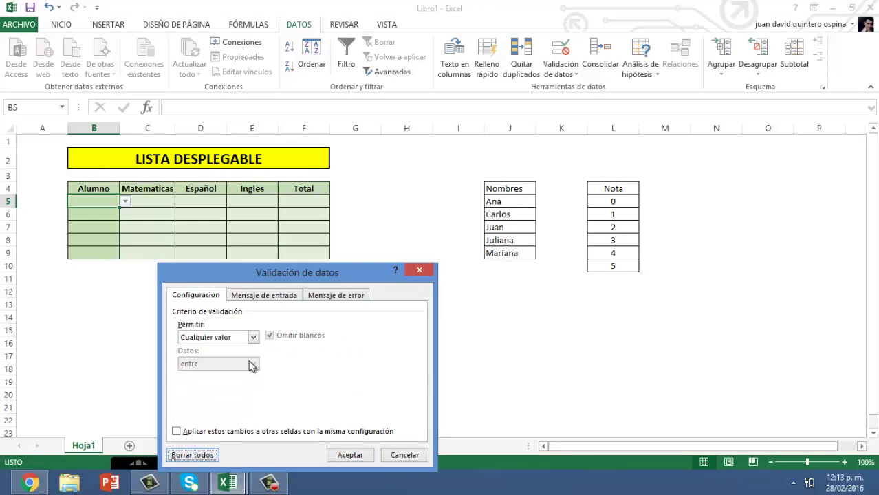
left_click(253, 337)
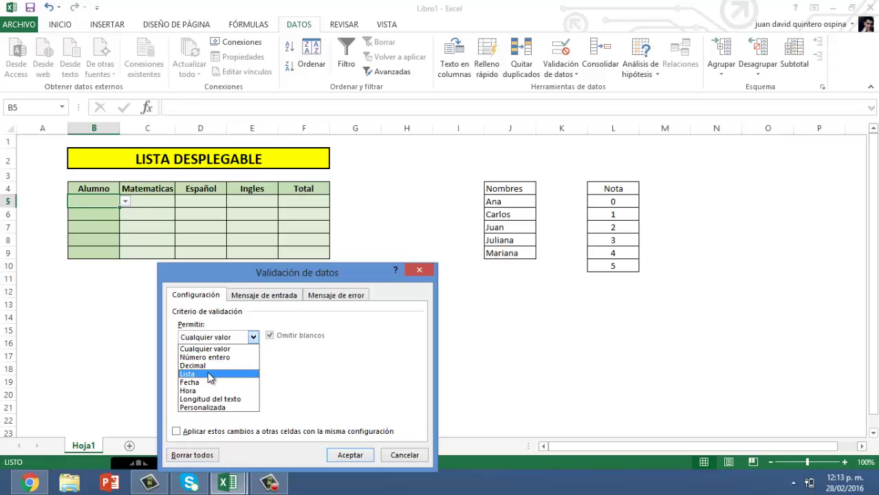
left_click(209, 373)
left_click(213, 389)
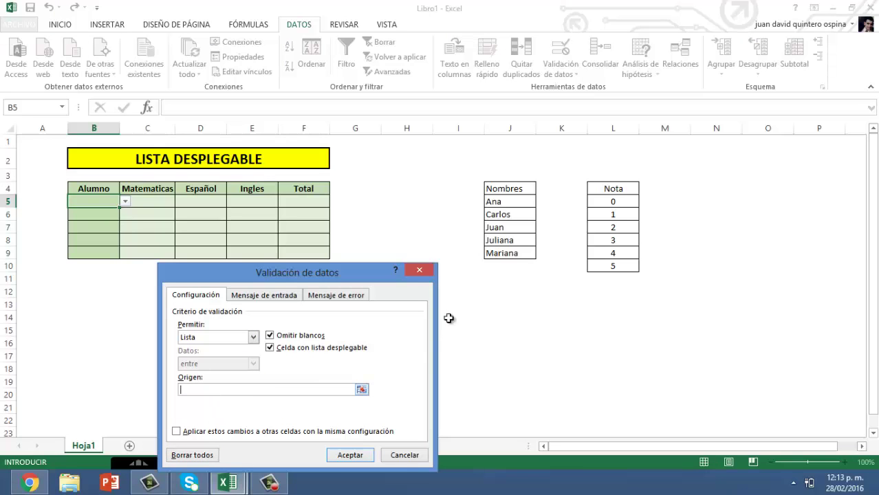
left_click_drag(511, 201, 510, 252)
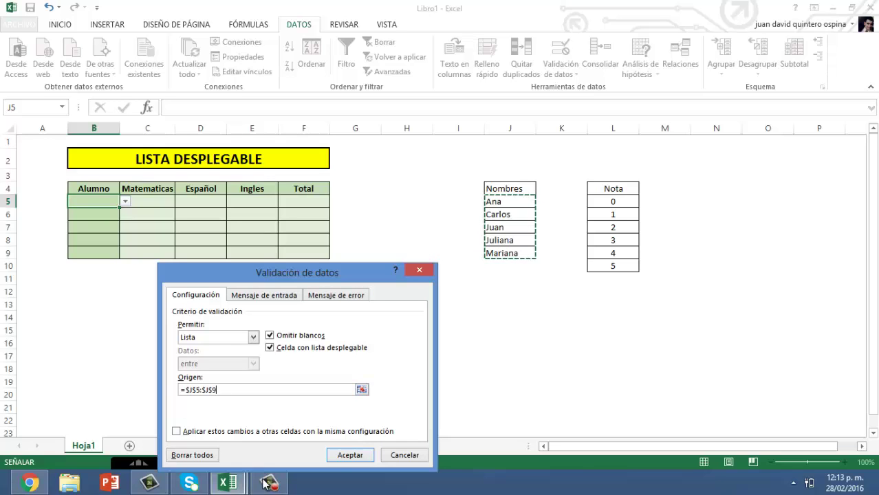
- Confirm the new source, test B5 by picking Ana, then empty B5 again
left_click(350, 455)
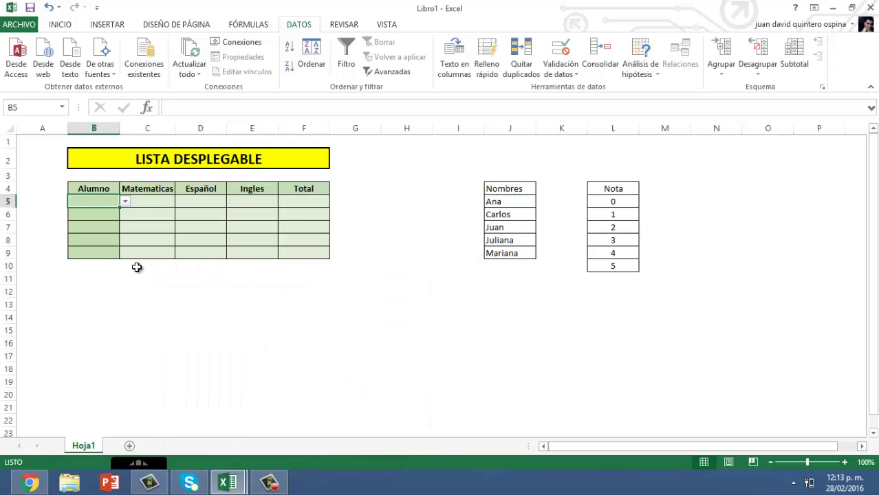
left_click(126, 201)
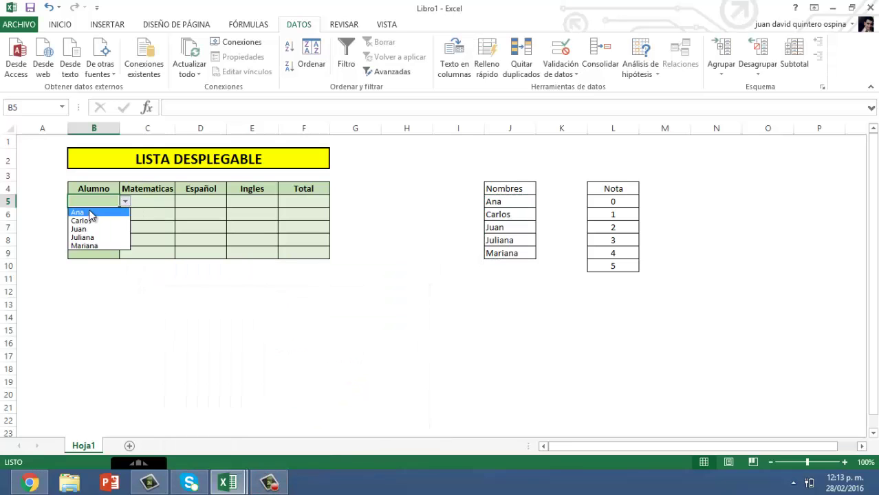
left_click(107, 212)
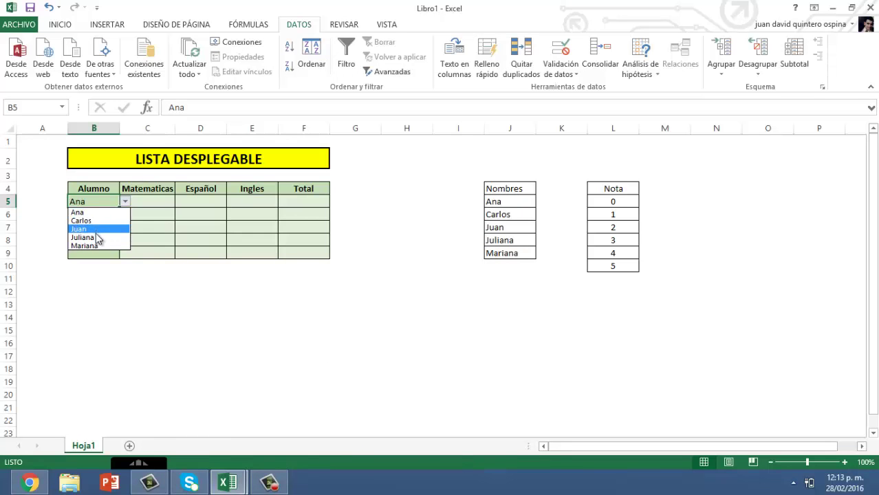
key("Escape")
key("Delete")
left_click(125, 201)
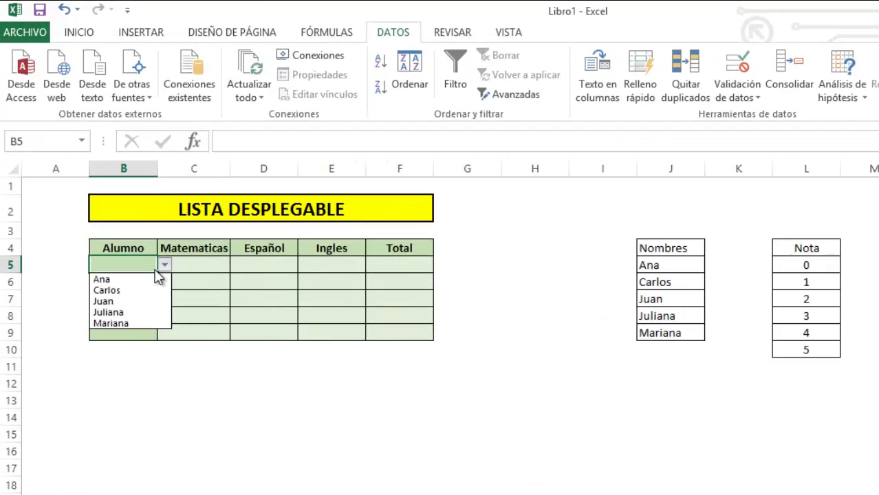
left_click(125, 202)
- Fill B5's name list down to B9 and check the drop-downs in B6 through B9
left_click_drag(158, 274, 156, 333)
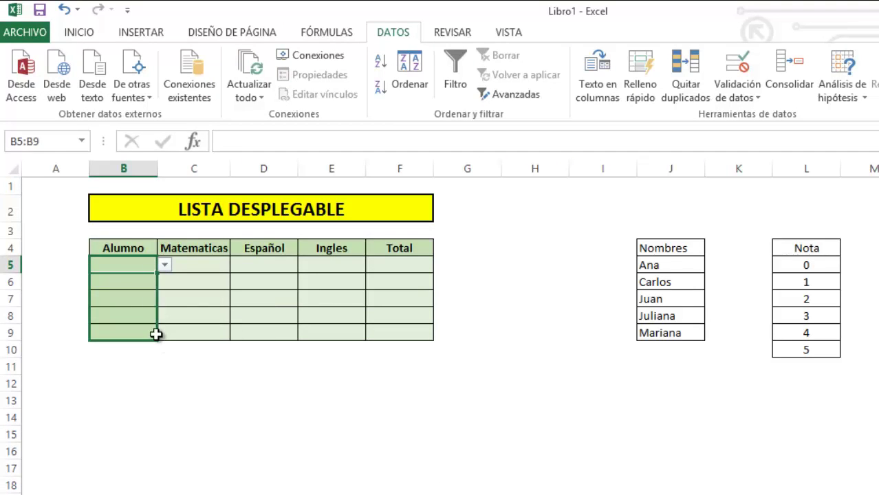
left_click(140, 283)
left_click(137, 297)
left_click(137, 315)
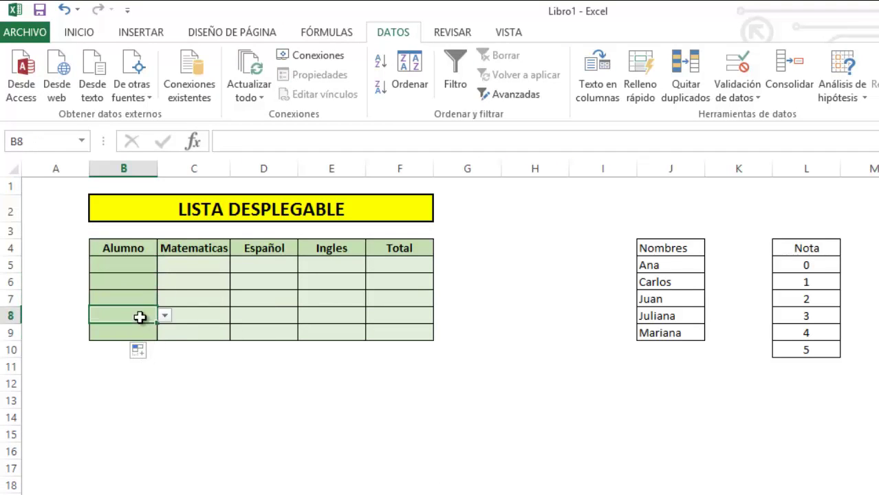
left_click(140, 333)
left_click(150, 266)
left_click(148, 277)
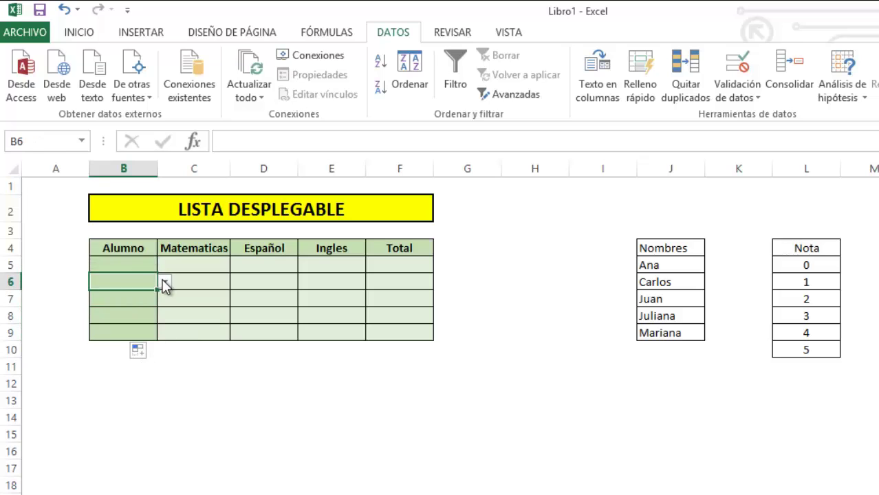
left_click(165, 283)
left_click(134, 297)
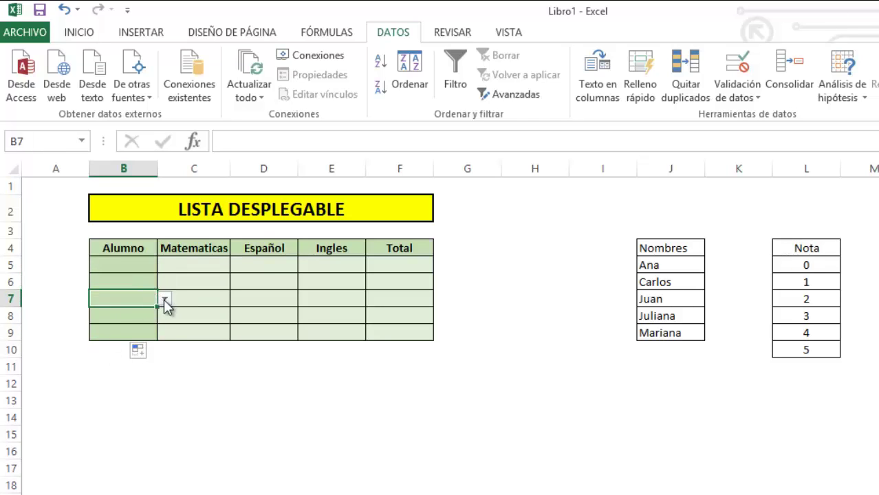
left_click(165, 299)
left_click(84, 398)
left_click(123, 265)
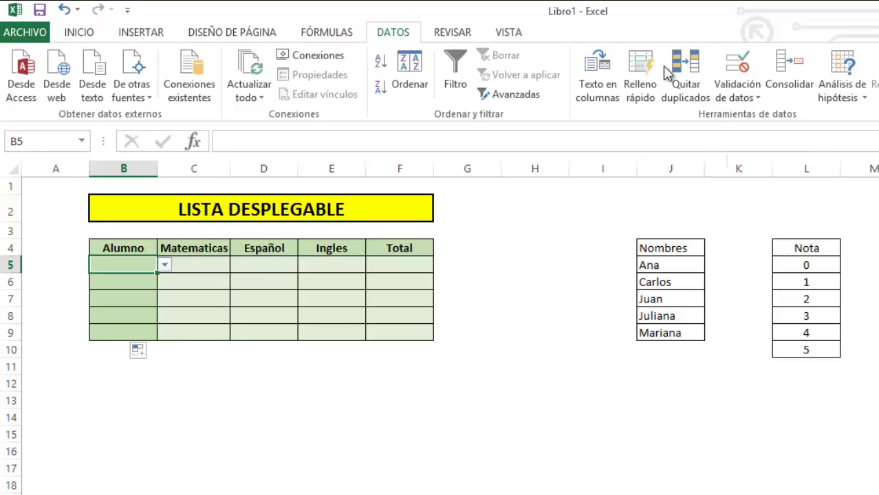
- Add an input message titled 'Nombre del alumno' reading 'Porfavor seleccionar el nombre del alumno'
left_click(742, 101)
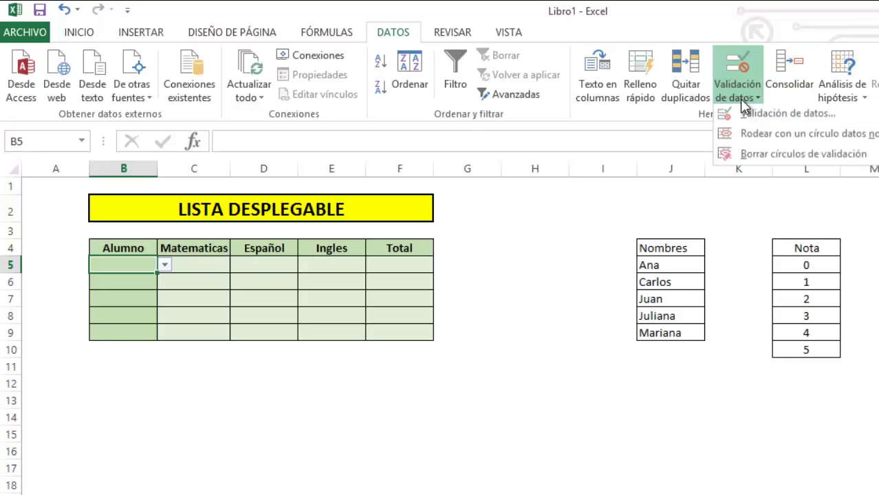
left_click(751, 115)
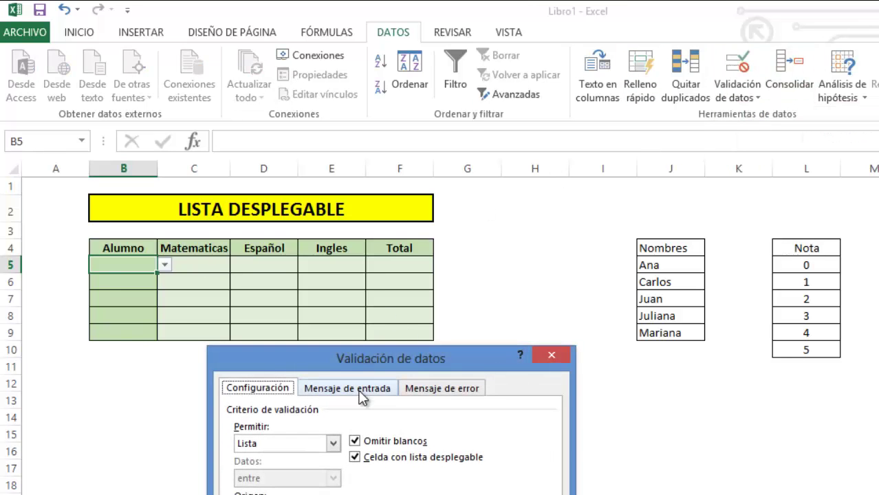
left_click_drag(385, 357, 663, 181)
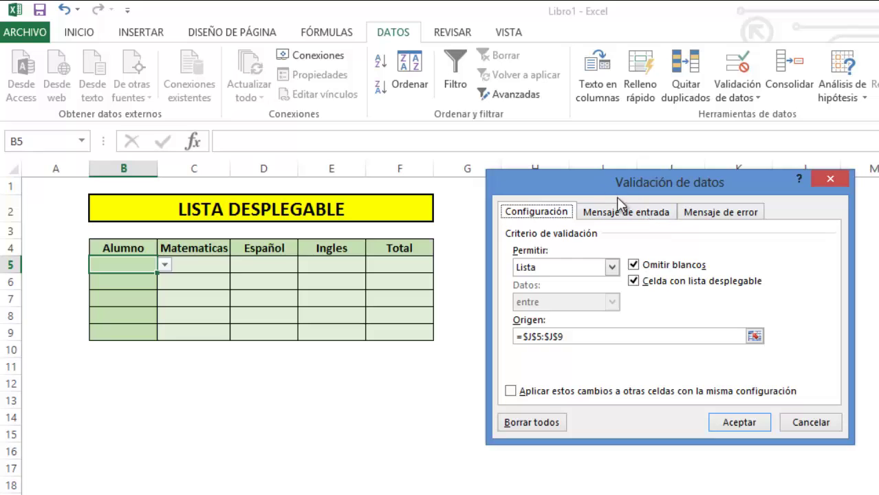
left_click(637, 212)
left_click(734, 213)
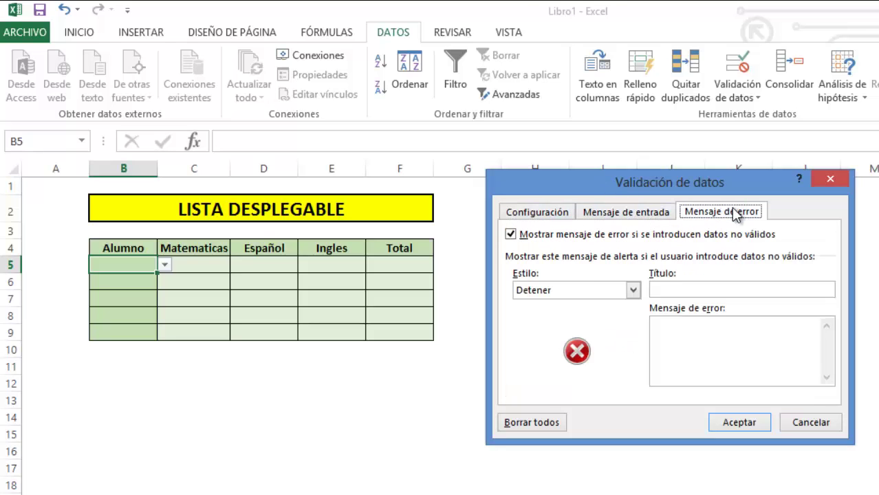
left_click(639, 213)
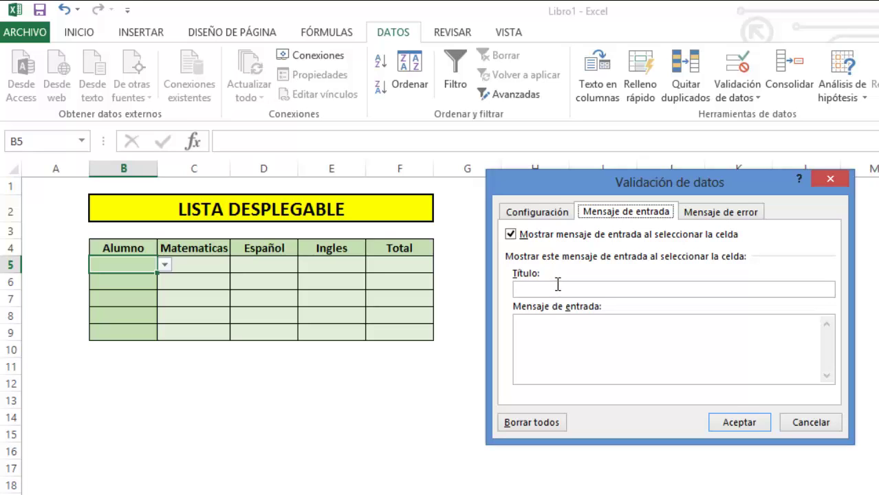
left_click(556, 289)
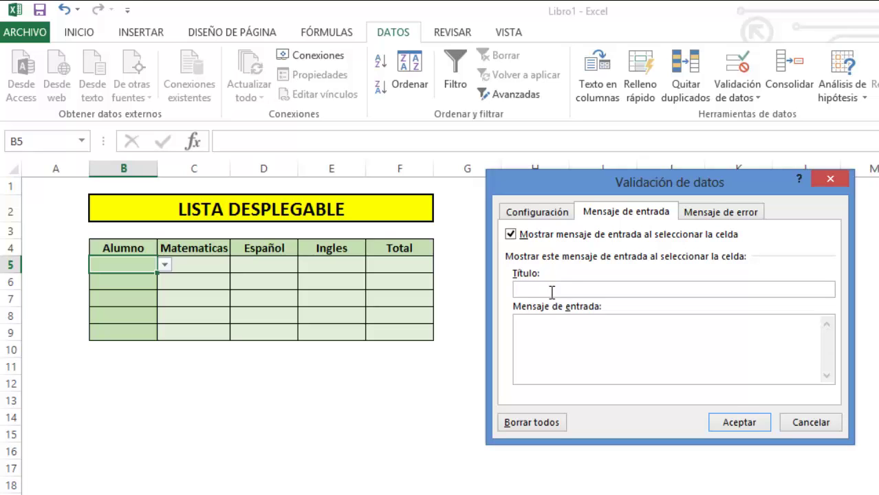
type("Nombre de")
type("l alumno")
type("Porfavor s")
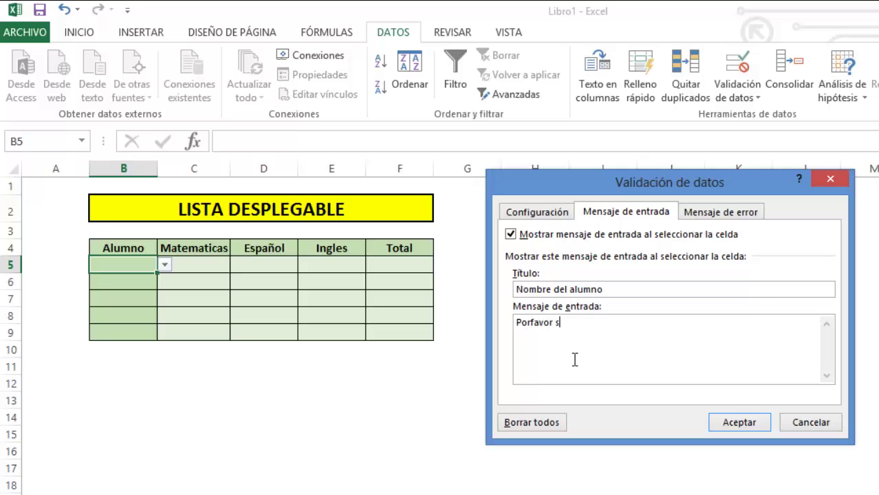
type("eleccionar")
type(" el nombre del a")
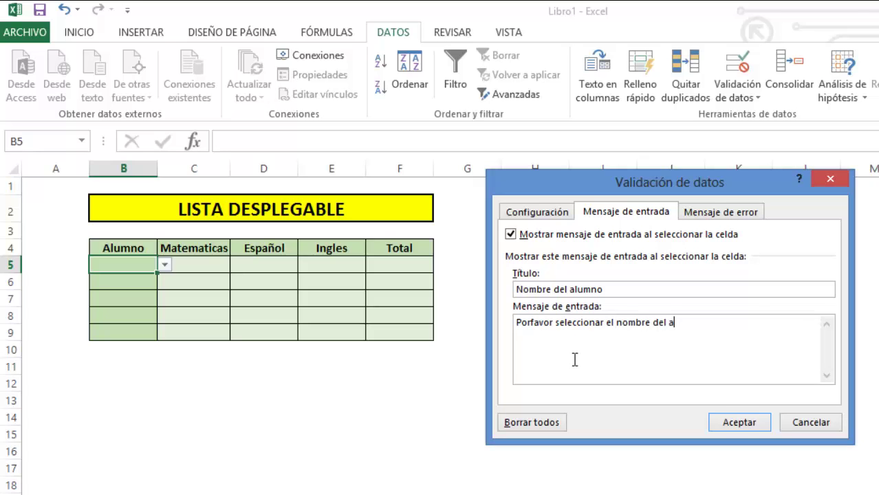
type("lumno")
- Set a Detener error alert titled 'Error' saying 'Este alumno no existe por favor revisar', and apply
left_click(721, 213)
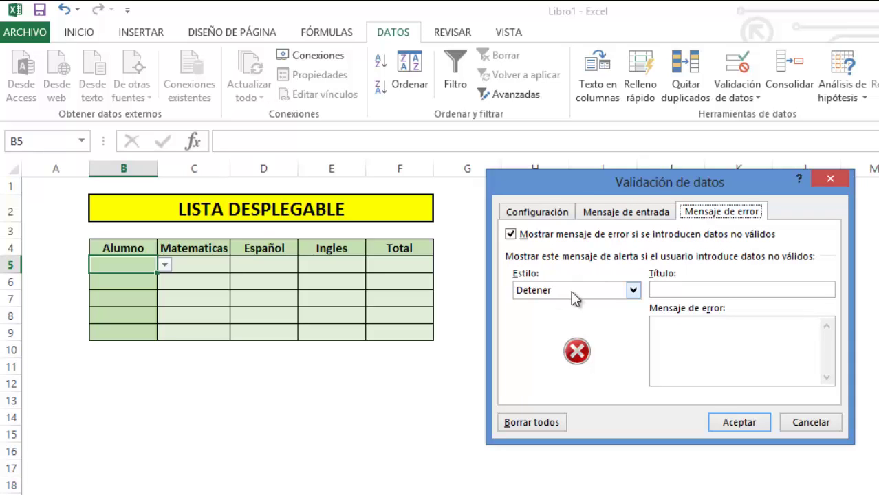
left_click(632, 291)
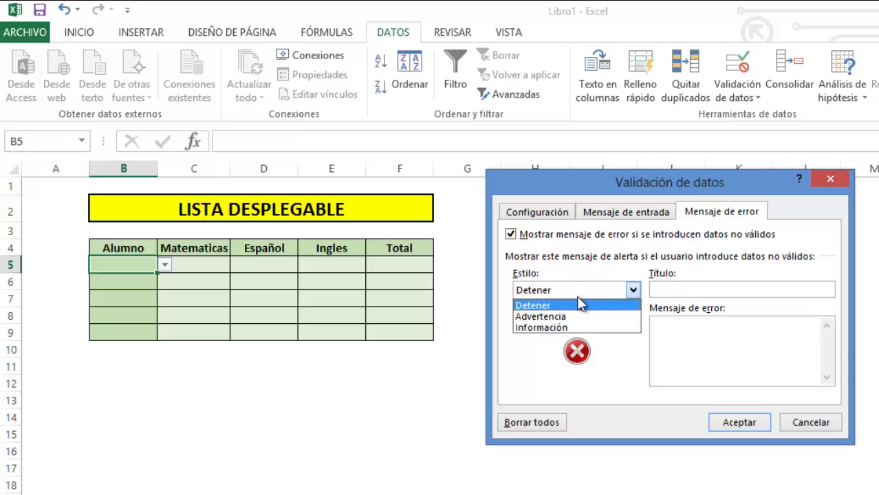
left_click(563, 316)
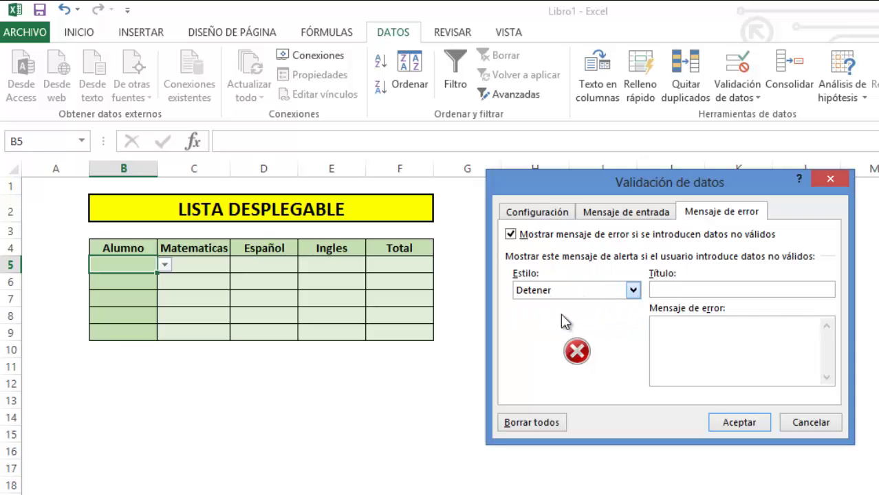
left_click(634, 291)
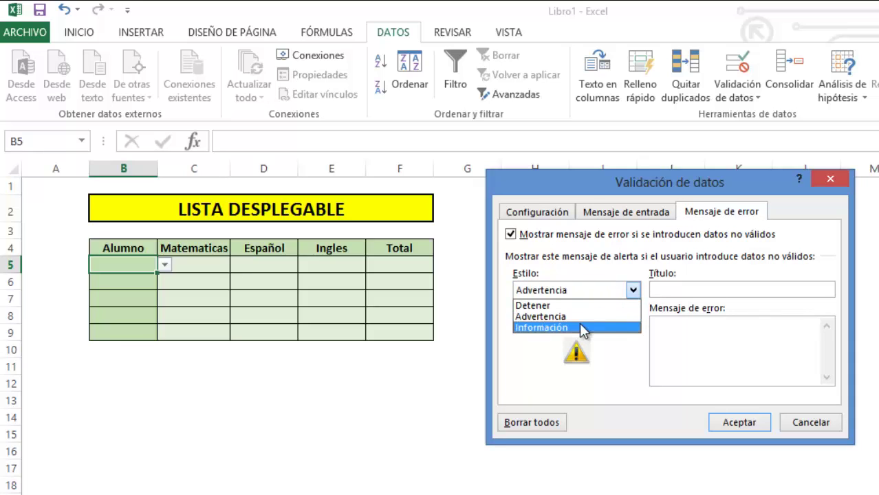
left_click(588, 327)
left_click(633, 290)
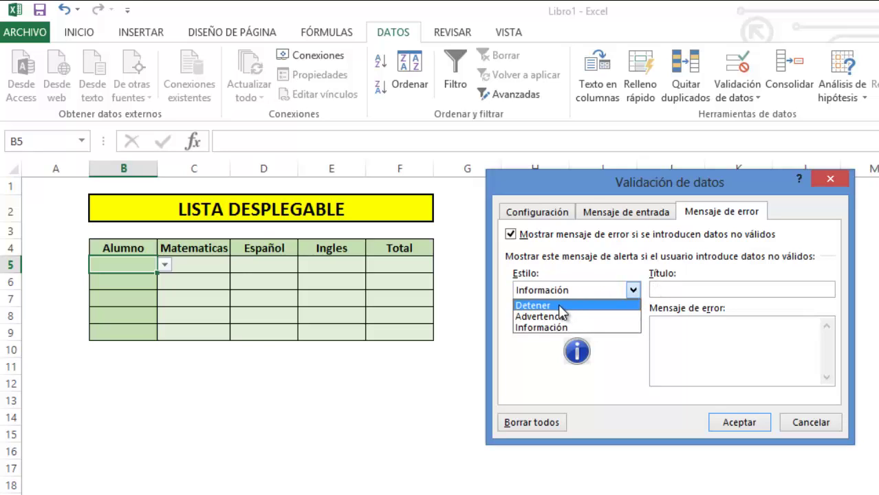
left_click(558, 304)
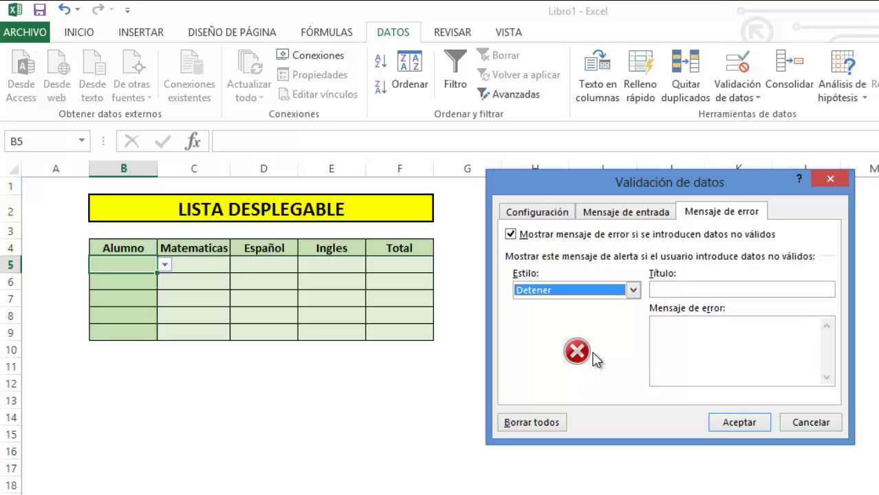
left_click(735, 291)
left_click(702, 324)
type("Este alumno no existe por favor re")
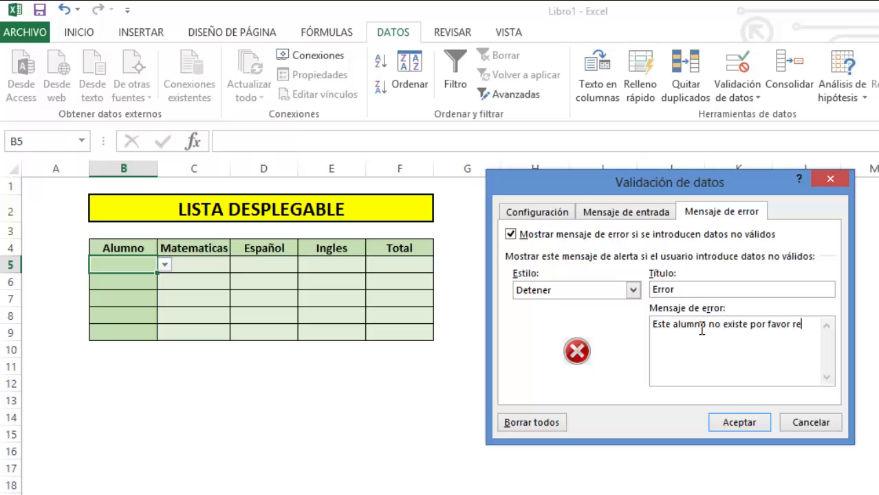
type("visar")
left_click(741, 422)
- Check B5's input message, pick Ana from its list, then delete it
left_click(264, 492)
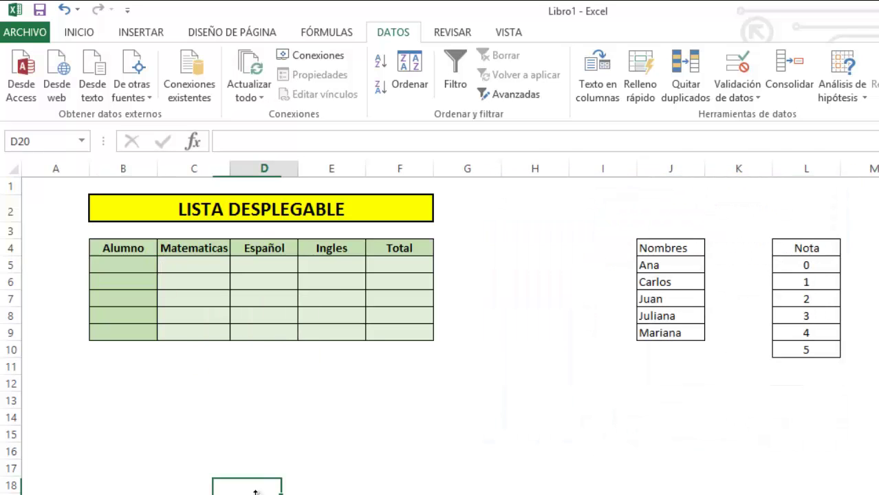
left_click(130, 267)
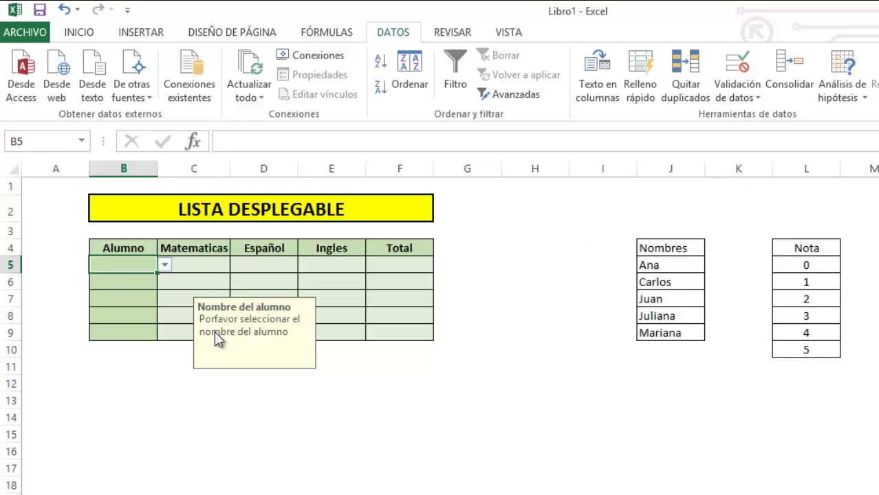
left_click(165, 266)
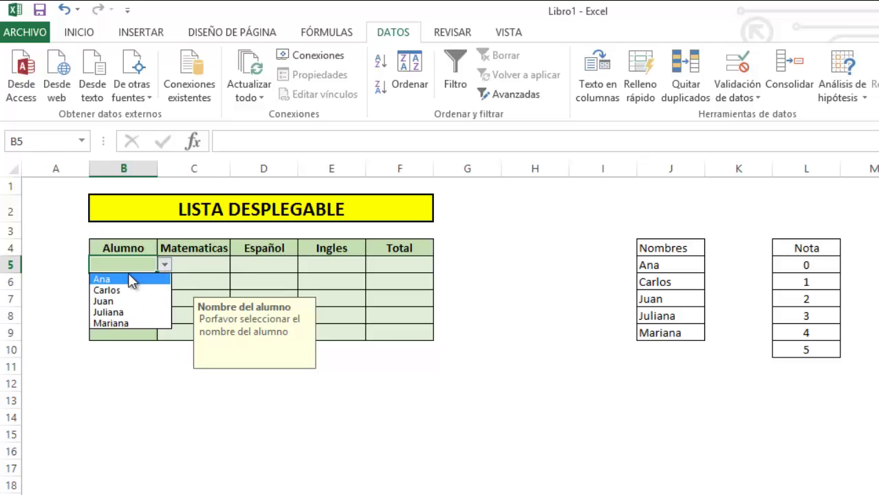
left_click(125, 280)
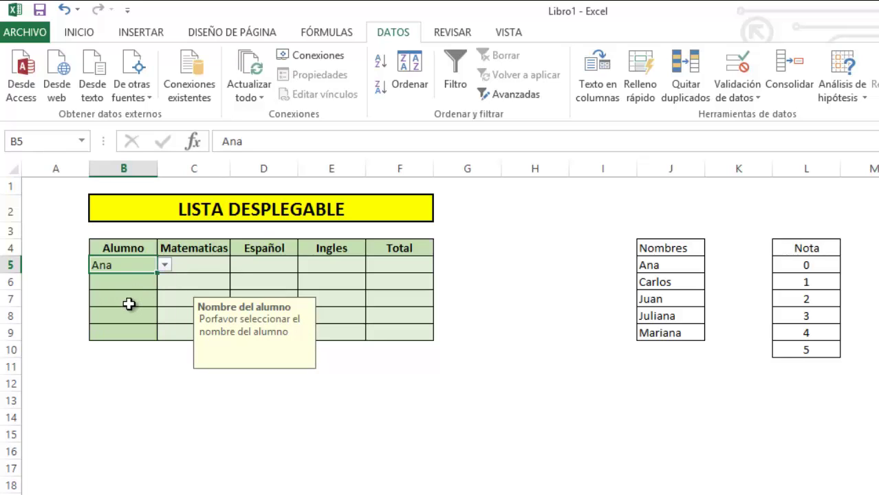
key("Delete")
- Type an unlisted student name to trigger the Error alert, retry, and enter Ana
type("diego")
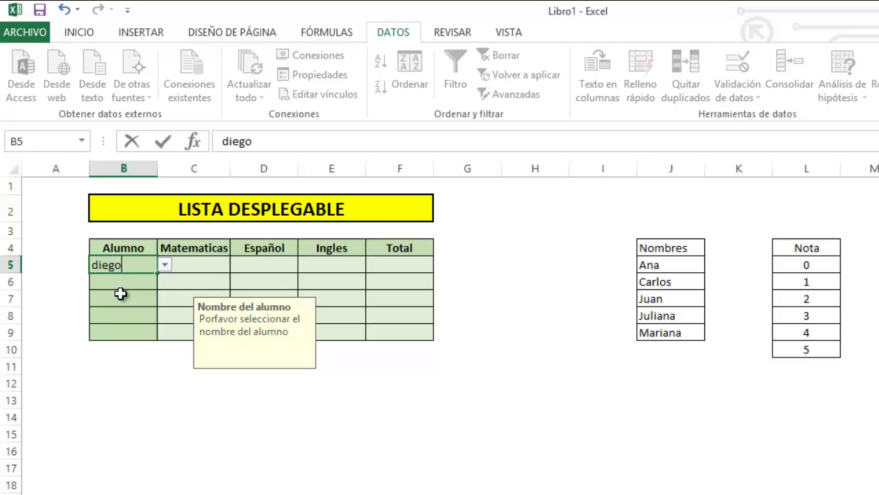
left_click(120, 294)
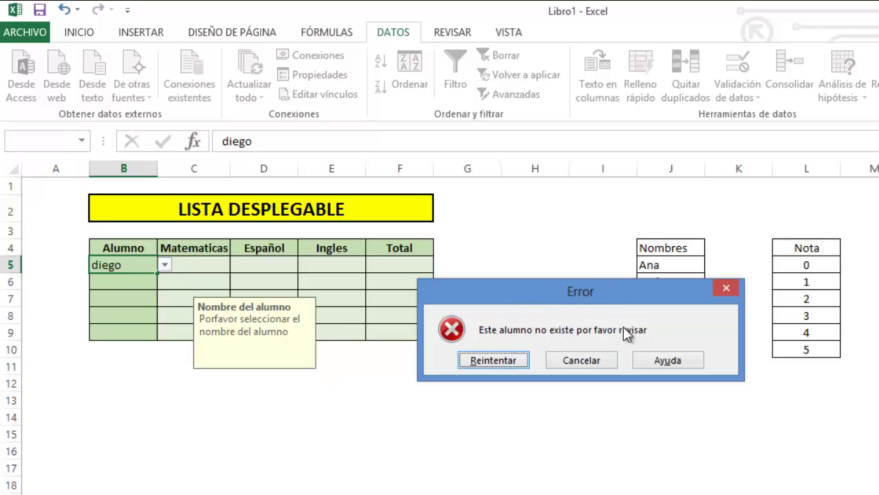
left_click(493, 360)
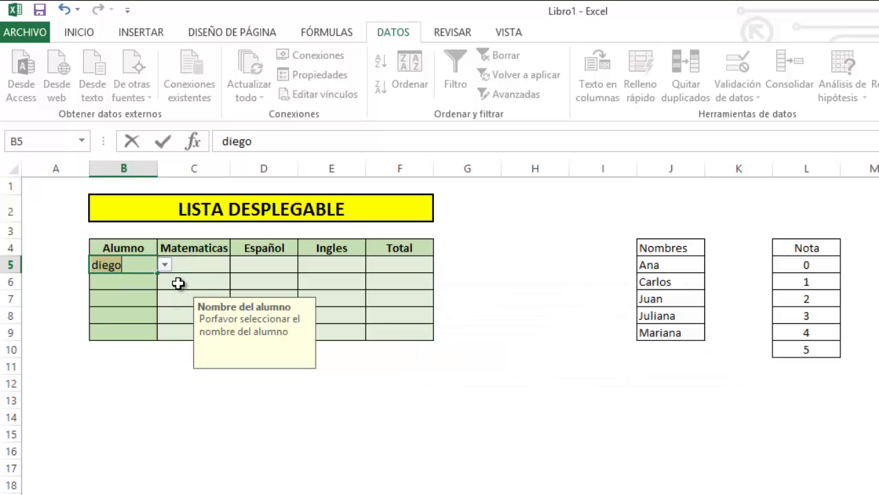
type("Ana")
key("Return")
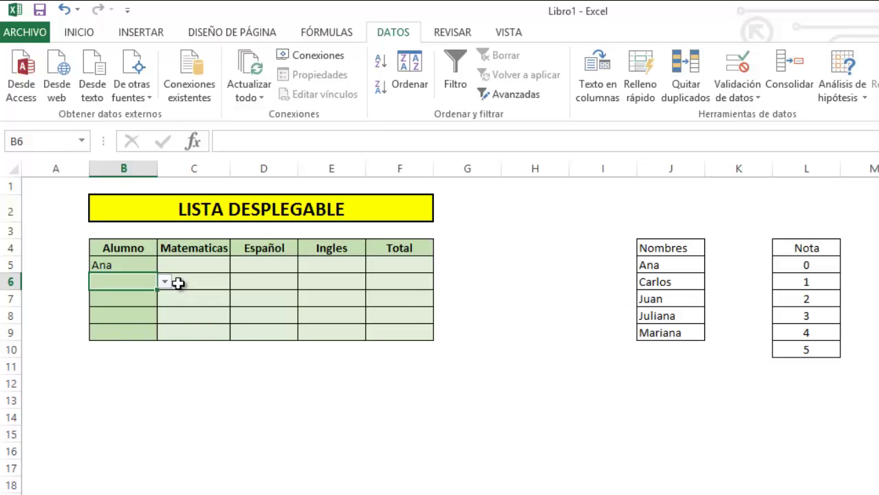
- Choose Carlos, Juan, Juliana and Mariana from the drop-downs in B6 through B9
left_click(165, 282)
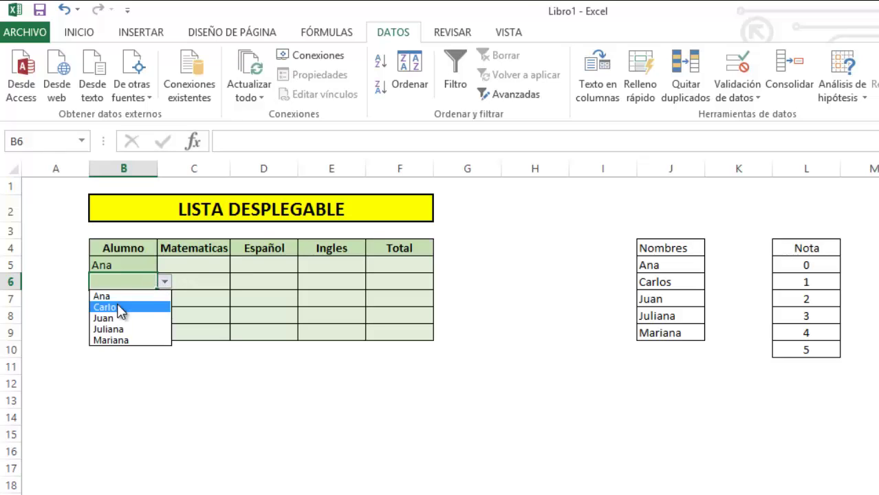
left_click(121, 308)
left_click(144, 299)
left_click(165, 299)
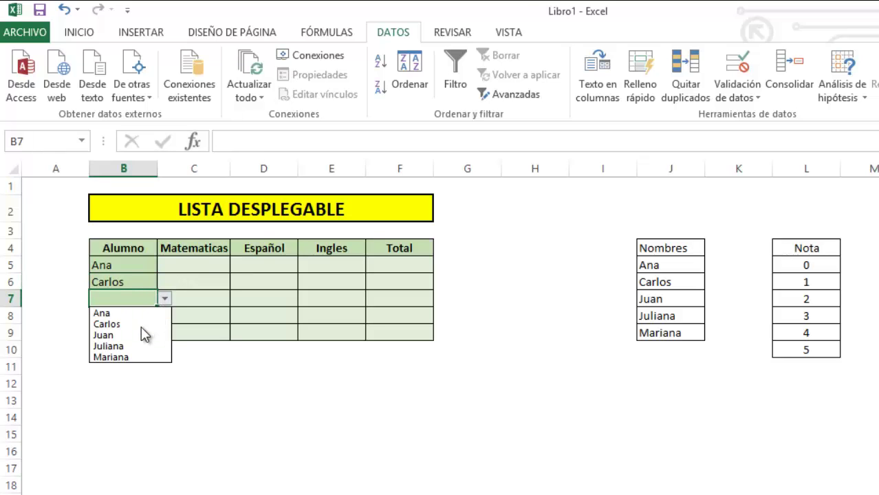
left_click(139, 334)
left_click(146, 316)
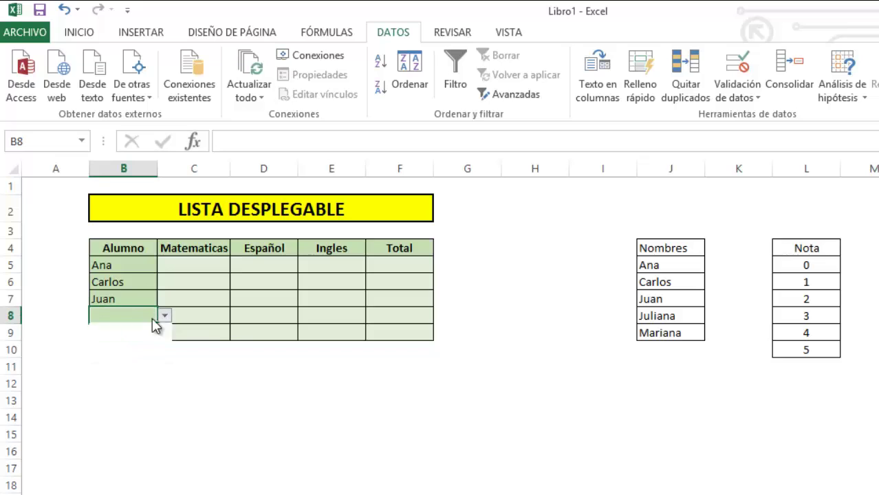
left_click(127, 363)
left_click(122, 333)
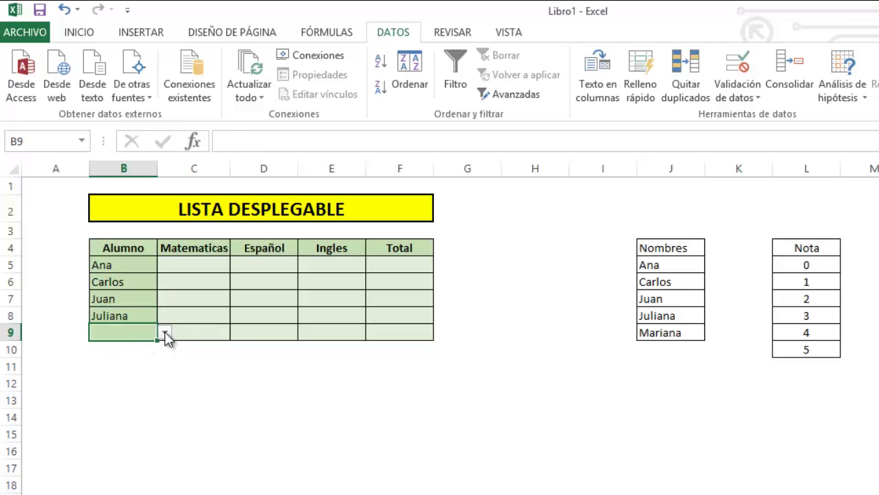
left_click(165, 332)
left_click(147, 390)
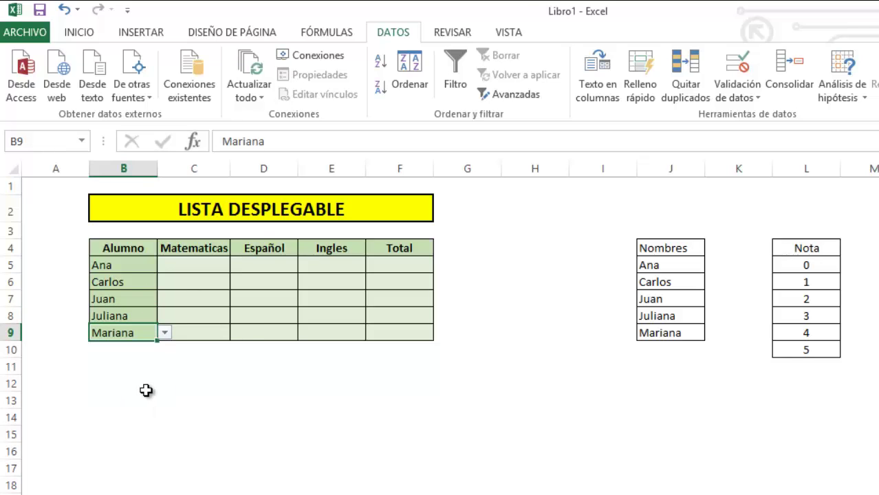
left_click(172, 264)
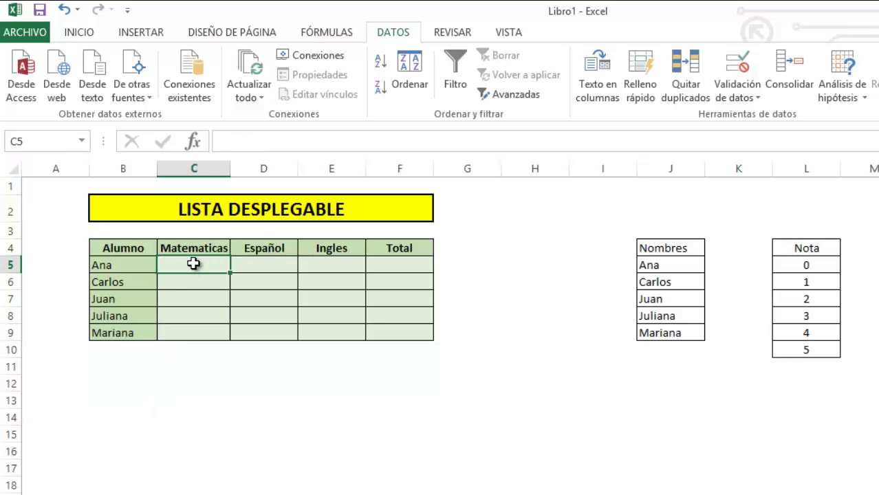
- Give C5 a list validation sourced from grades L5:L10 and fill it across to E5
left_click(746, 96)
left_click(745, 116)
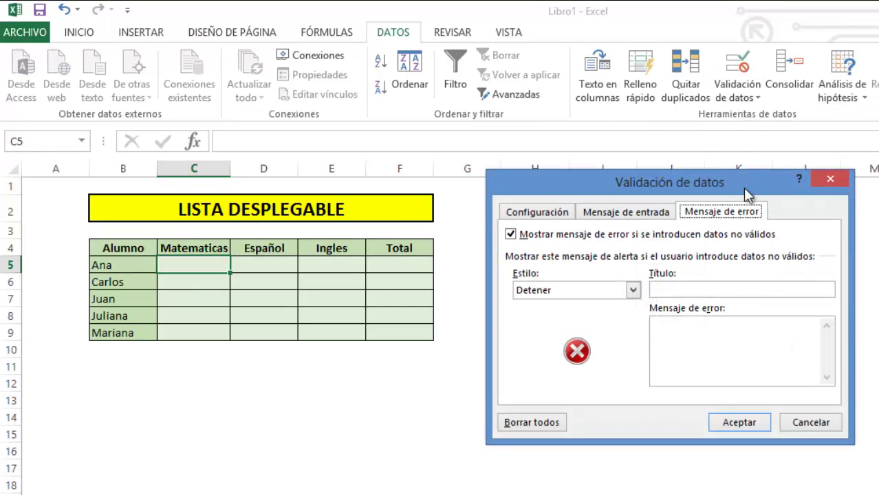
left_click(557, 212)
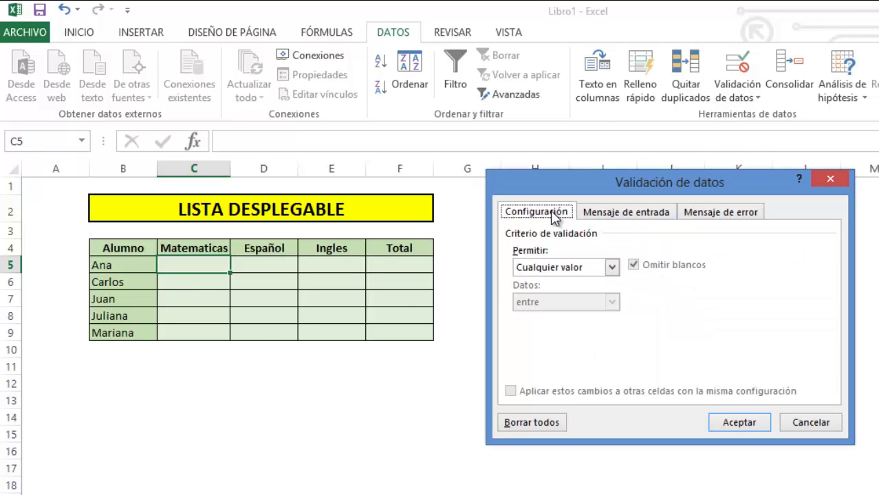
left_click(611, 267)
left_click(546, 315)
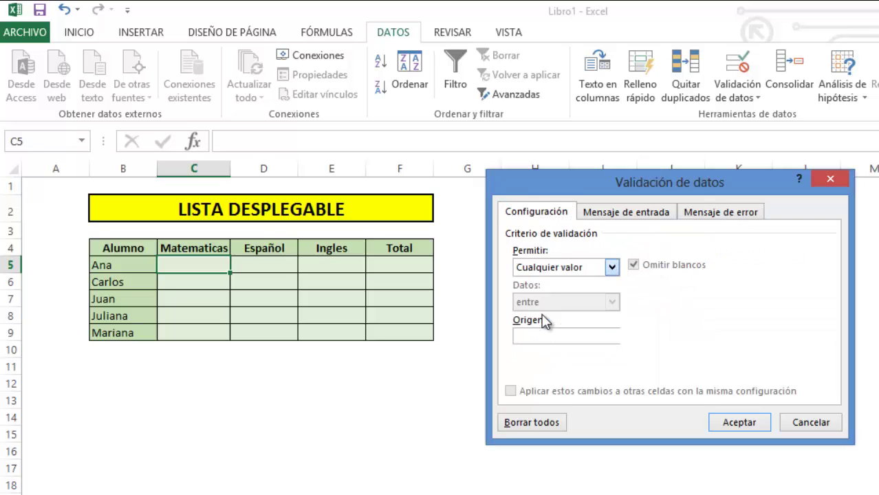
left_click(537, 337)
left_click_drag(539, 182, 229, 186)
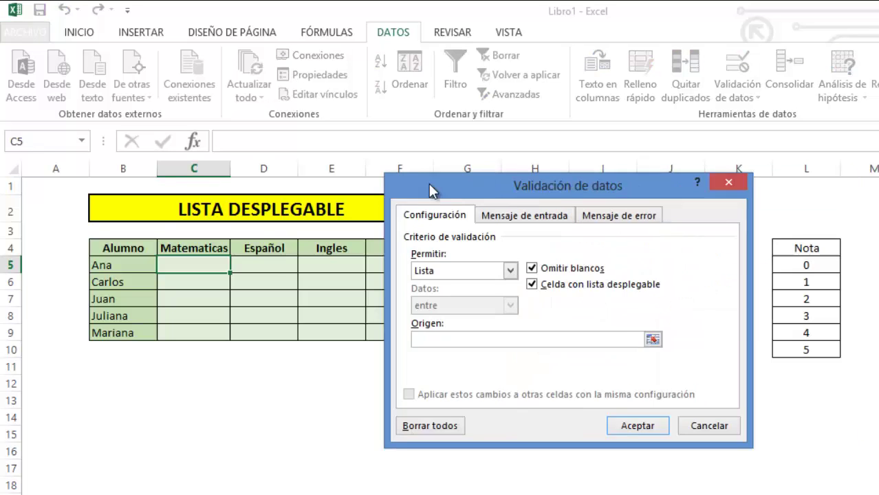
left_click(807, 265)
left_click_drag(808, 266, 806, 351)
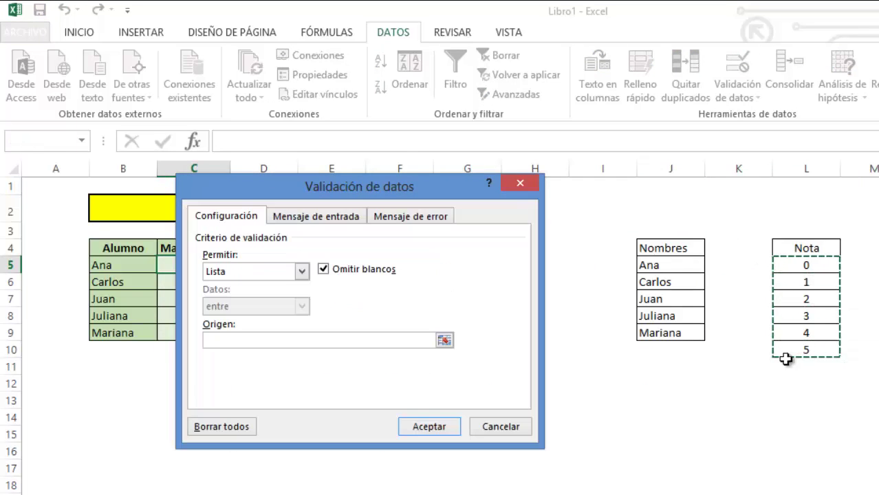
left_click(421, 431)
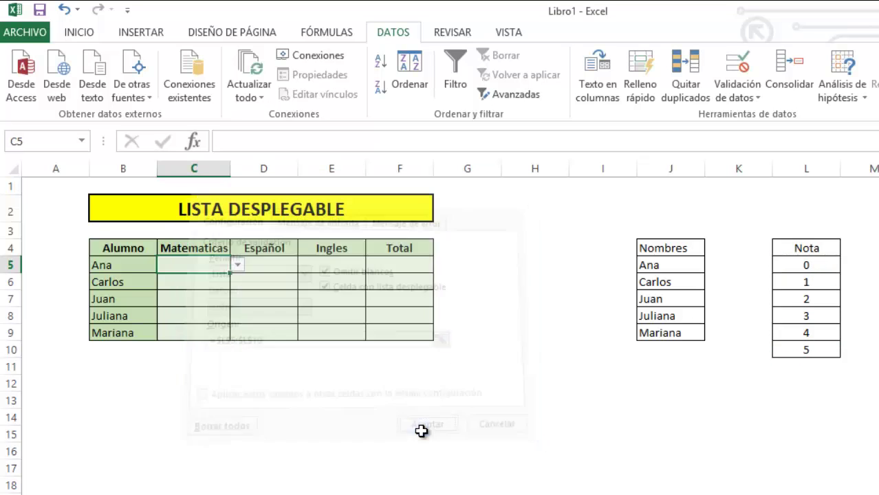
mouse_move(229, 273)
left_mouse_down()
mouse_move(365, 271)
mouse_move(354, 335)
left_mouse_up()
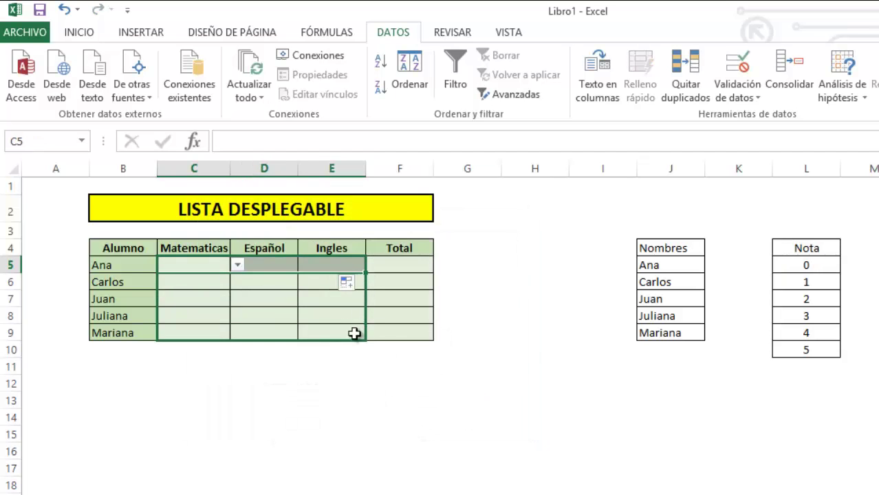
- Extend the grade drop-downs from C5:E5 down to row 9 and spot-check them
left_click(286, 265)
left_click(212, 284)
left_click(268, 283)
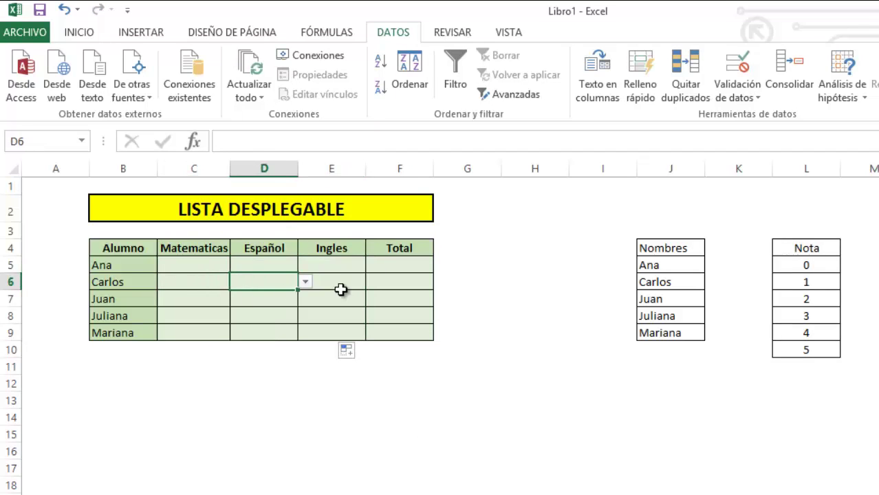
left_click(338, 285)
left_click(337, 266)
- Give Ana grades 2 in Matematicas, 3 in Español and 4 in Ingles
left_click(189, 265)
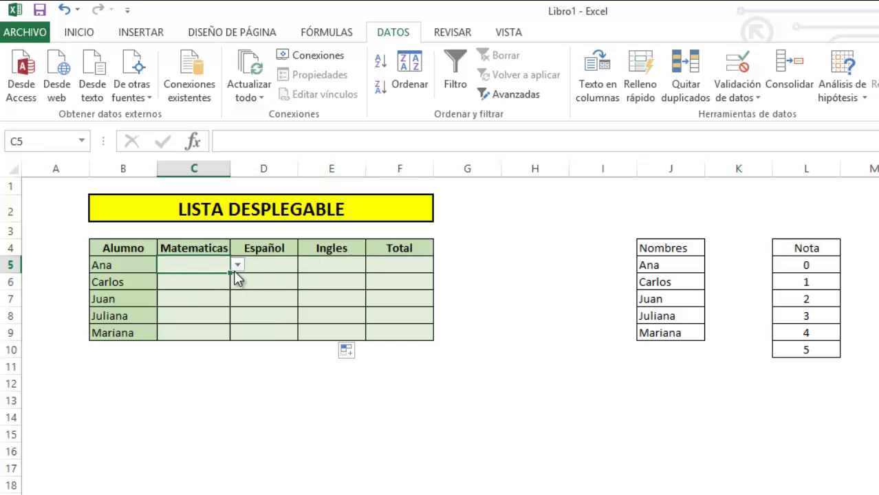
left_click(236, 266)
left_click(184, 303)
left_click(289, 270)
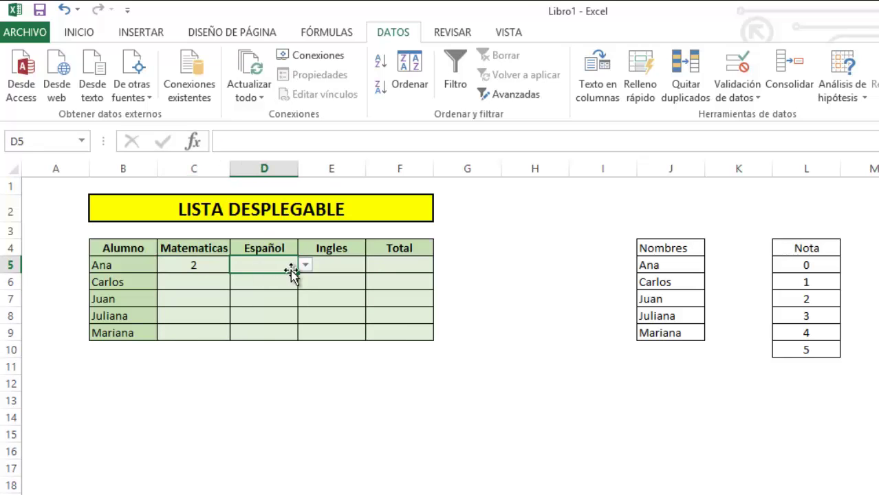
left_click(305, 264)
left_click(253, 312)
left_click(349, 268)
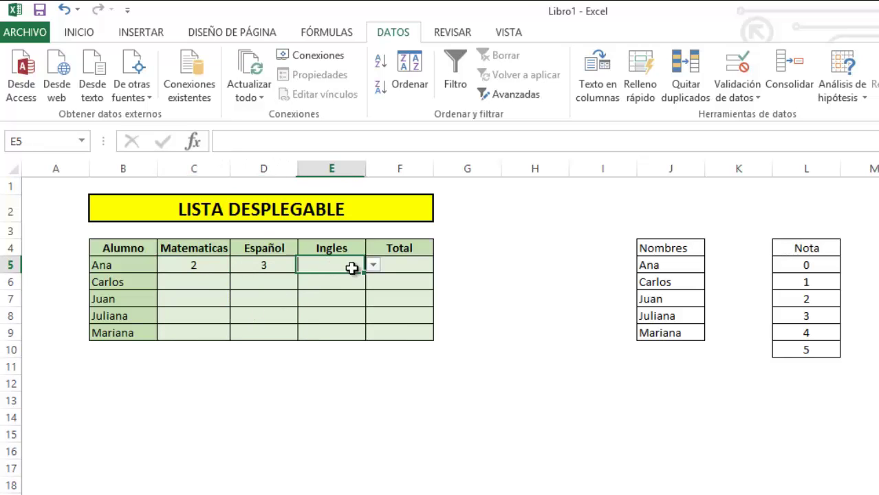
left_click(373, 265)
left_click(323, 317)
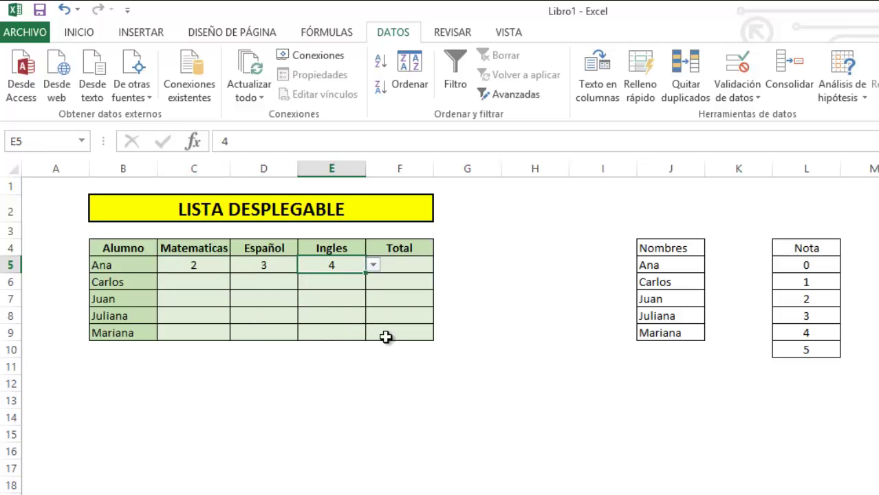
left_click(415, 266)
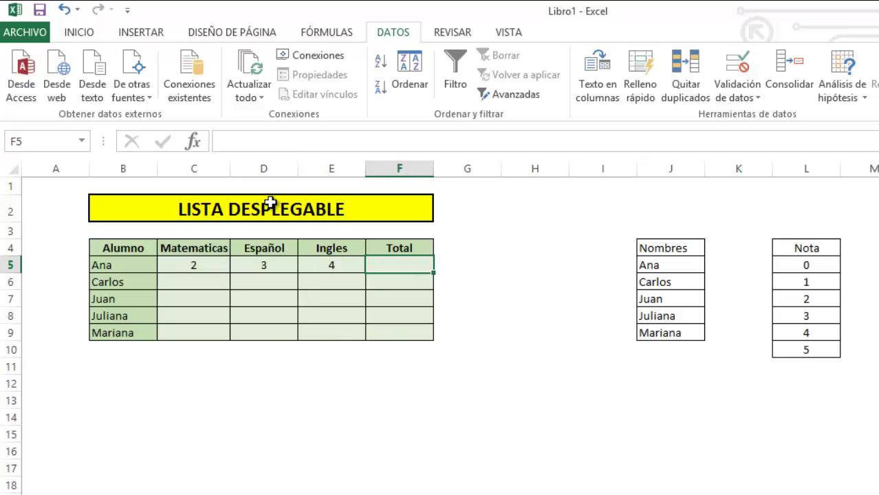
- Enter the formula =C5+D5+E5 in F5 to total Ana's grades
type("=")
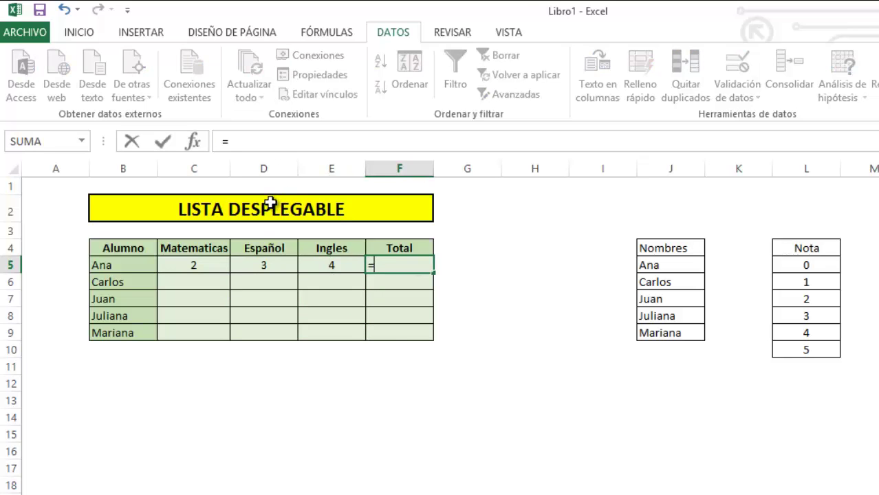
left_click(215, 266)
type("+")
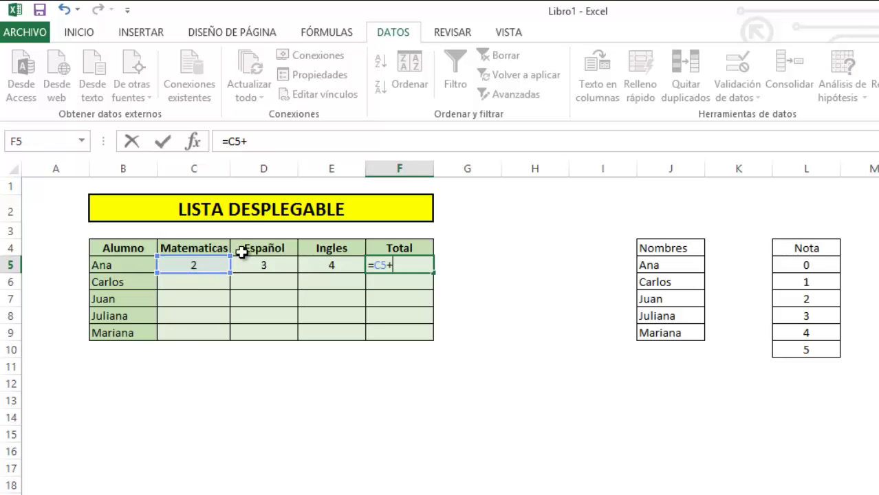
left_click(269, 264)
type("+")
left_click(334, 265)
type("+")
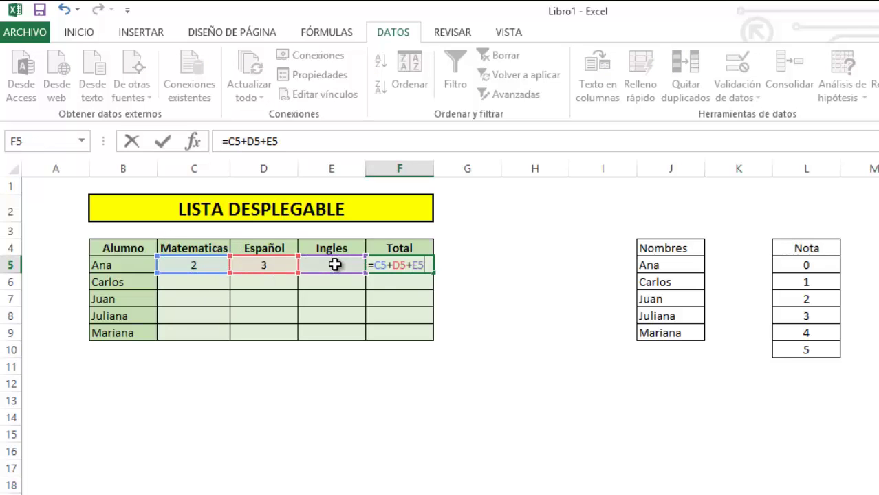
key("Return")
- Centre Ana's total and fill the Total formula down to F9
left_click(420, 264)
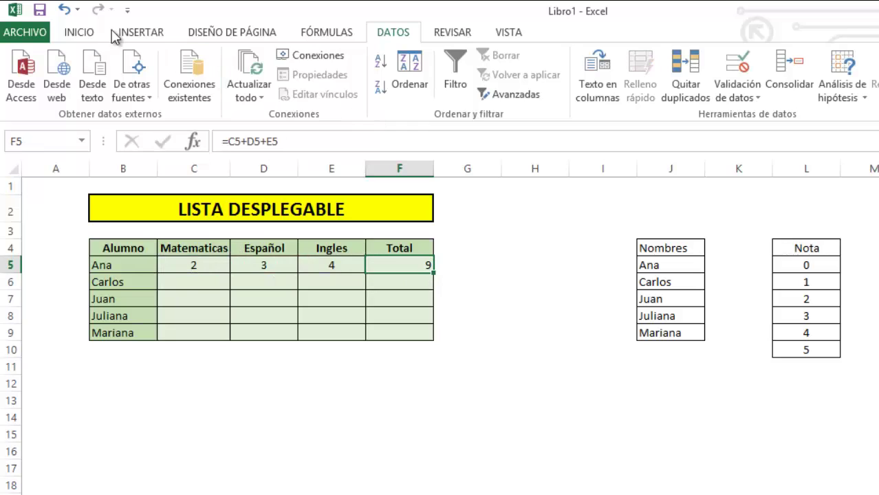
left_click(81, 32)
left_click(283, 87)
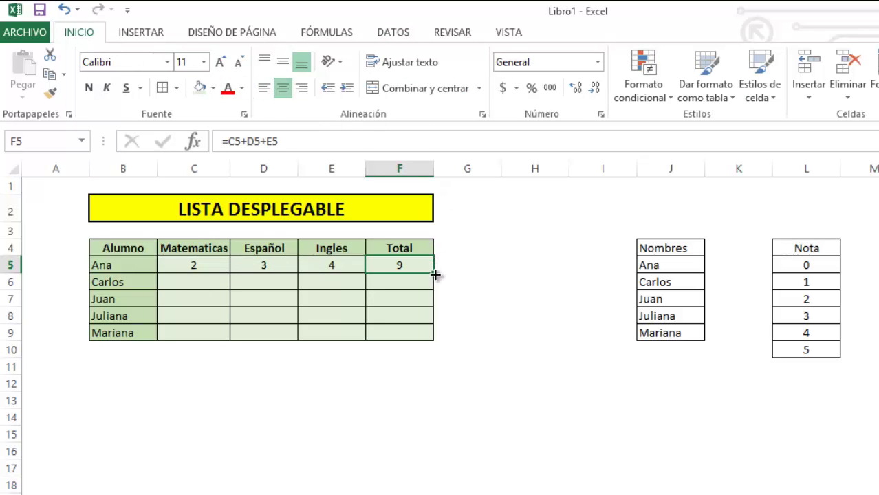
left_click_drag(434, 274, 433, 341)
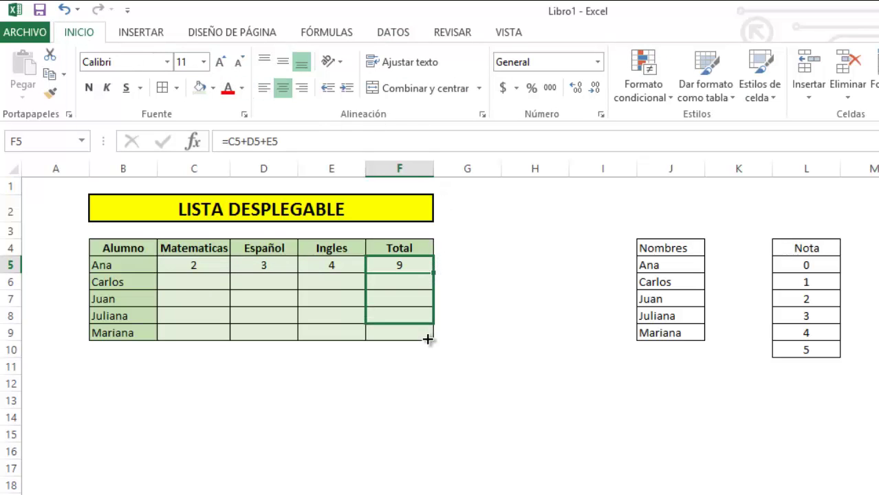
left_click(372, 373)
left_click(218, 284)
left_click(236, 282)
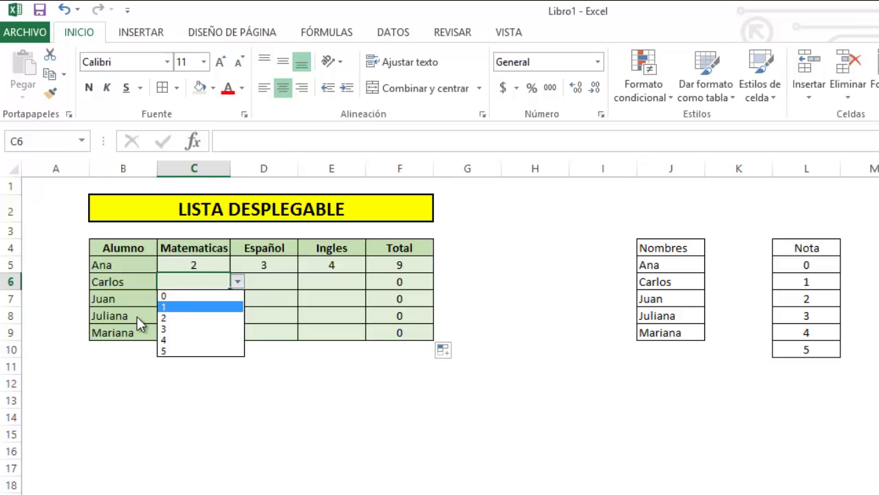
- Pick grades 2, 4 and 3 for Carlos in Matematicas, Español and Ingles from the dropdowns
left_click(206, 318)
left_click(289, 288)
left_click(305, 282)
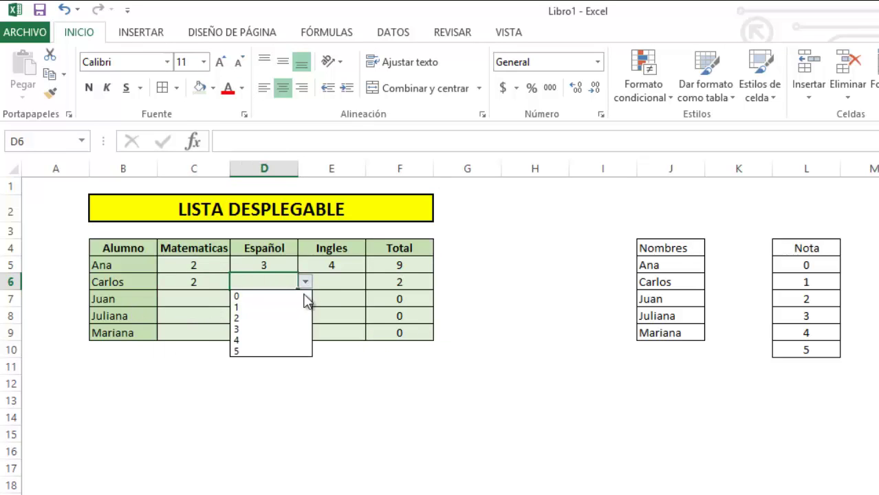
left_click(237, 339)
left_click(352, 286)
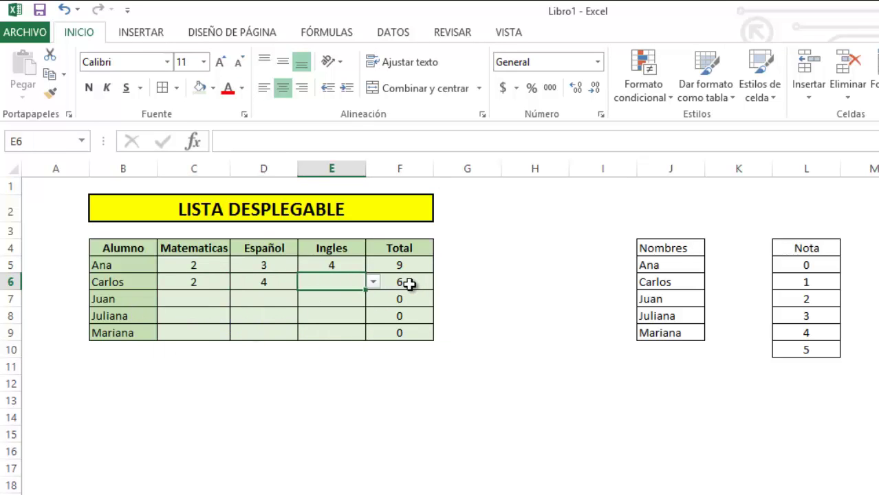
left_click(371, 283)
left_click(320, 325)
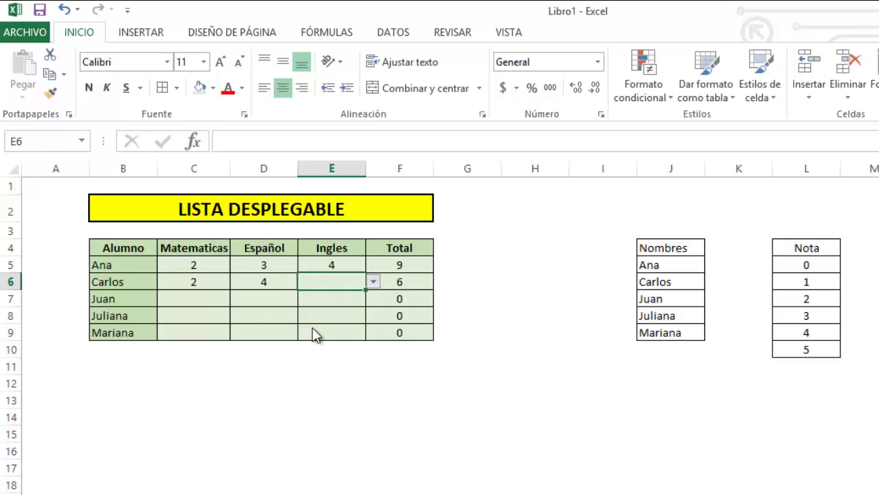
- Pick grade 4 for Juan in Matematicas and 2 in Español from the dropdowns
left_click(221, 304)
left_click(235, 299)
left_click(229, 298)
left_click(236, 299)
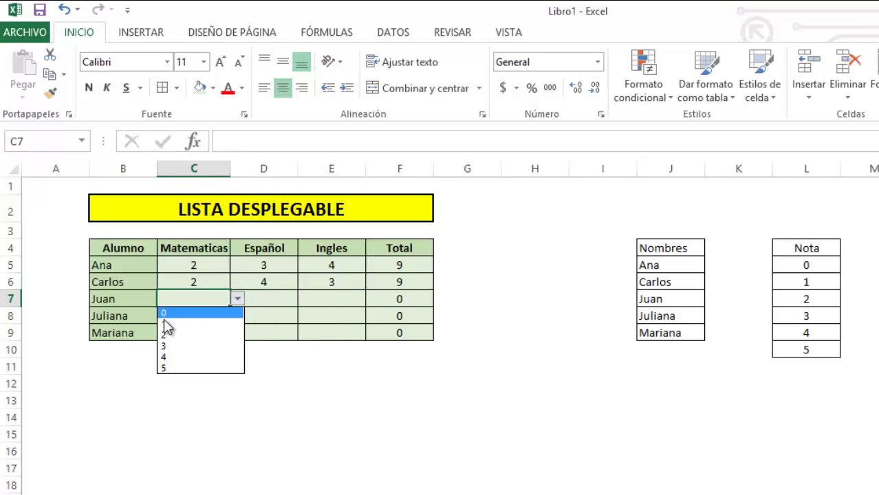
left_click(182, 357)
left_click(263, 303)
left_click(304, 299)
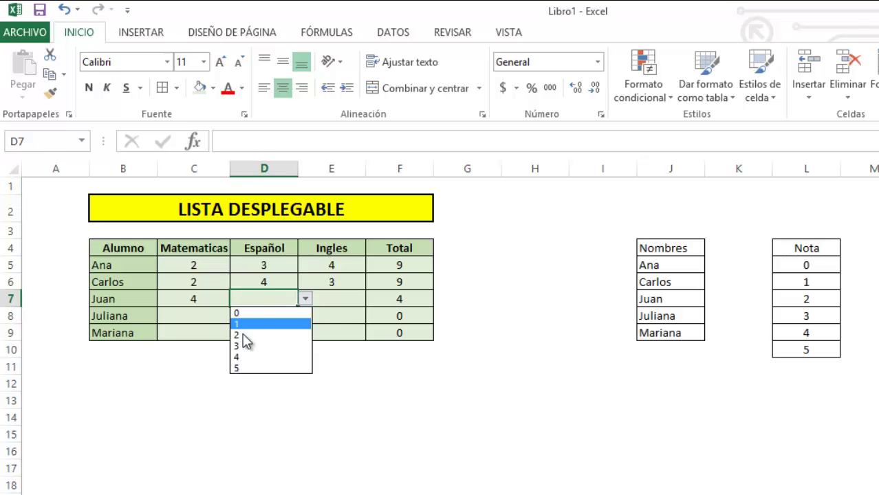
left_click(243, 336)
left_click(327, 302)
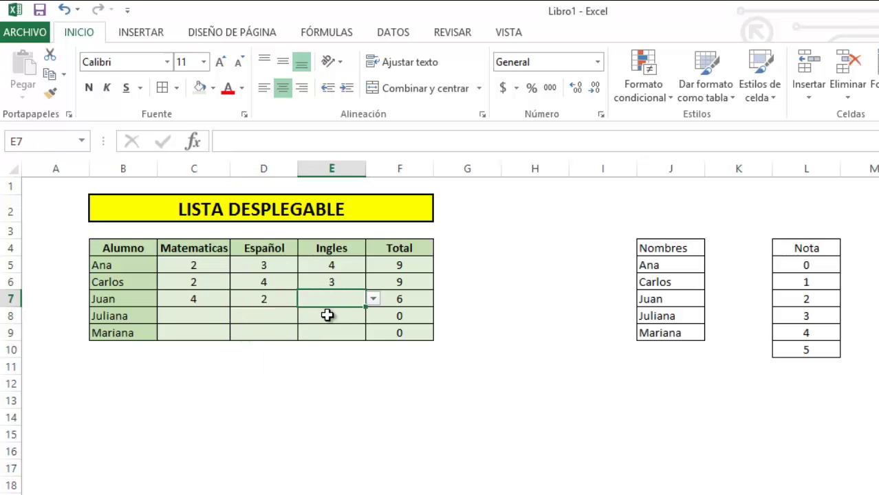
- Test validation by entering 6 in Juan's Ingles cell E7 and cancelling the error alert
type("6")
key("Return")
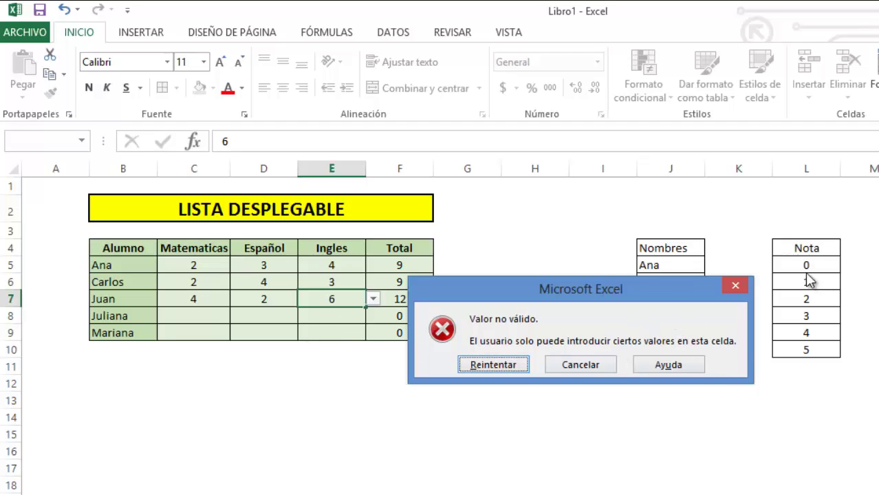
left_click(582, 365)
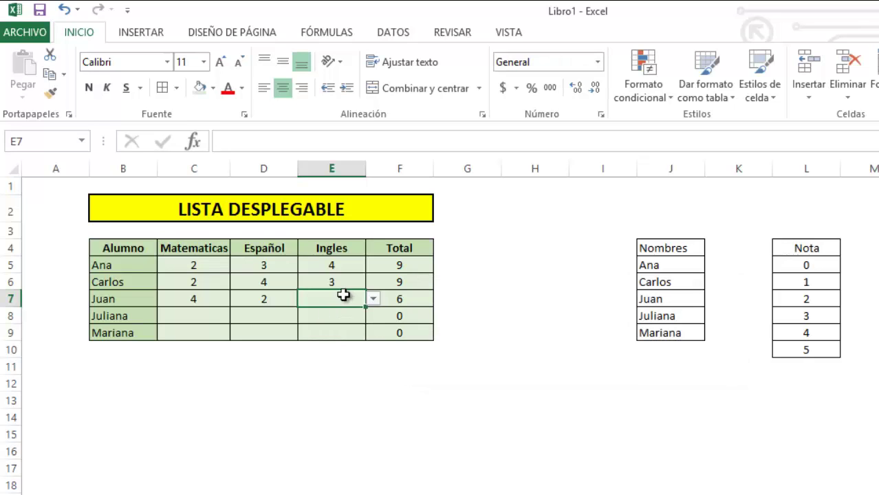
- Try the invalid letter o in E7, retry, then replace it with grade 0
type("o")
key("Return")
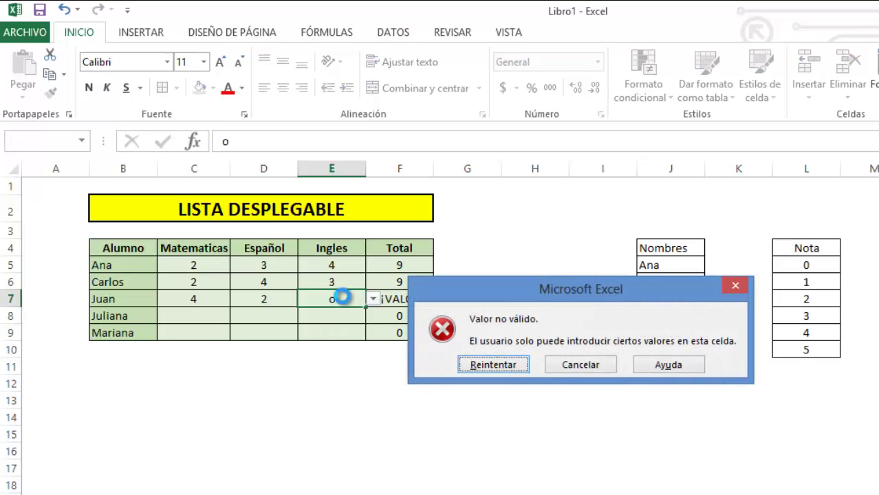
key("Return")
key("BackSpace")
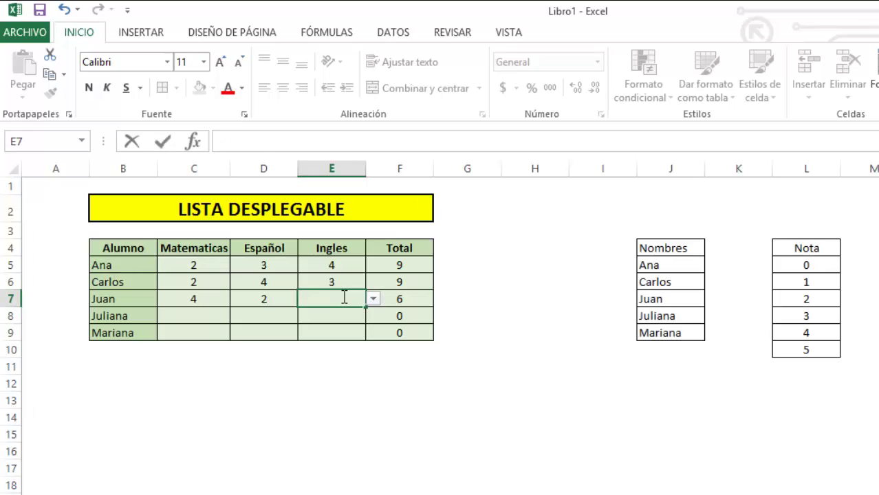
type("0")
key("Return")
- Enter Ingles grades 3 for Juliana and 4 for Mariana in E8 and E9
type("3")
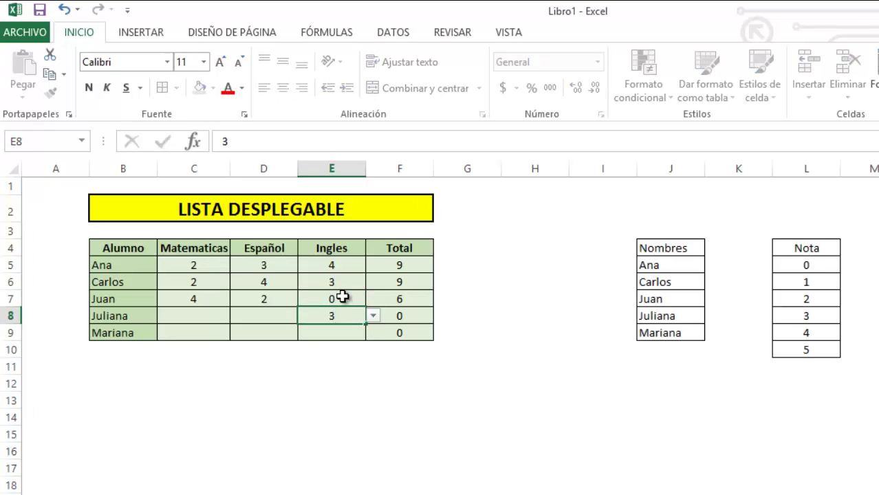
key("Return")
type("4")
key("Return")
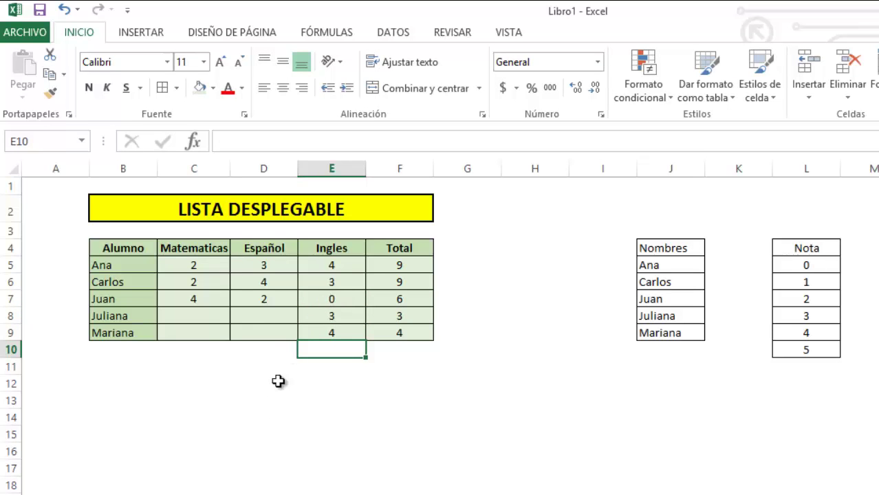
- Pick grades 3 and 4 for Juliana in Matematicas and Español from the dropdowns
left_click(205, 315)
left_click(237, 315)
left_click(175, 361)
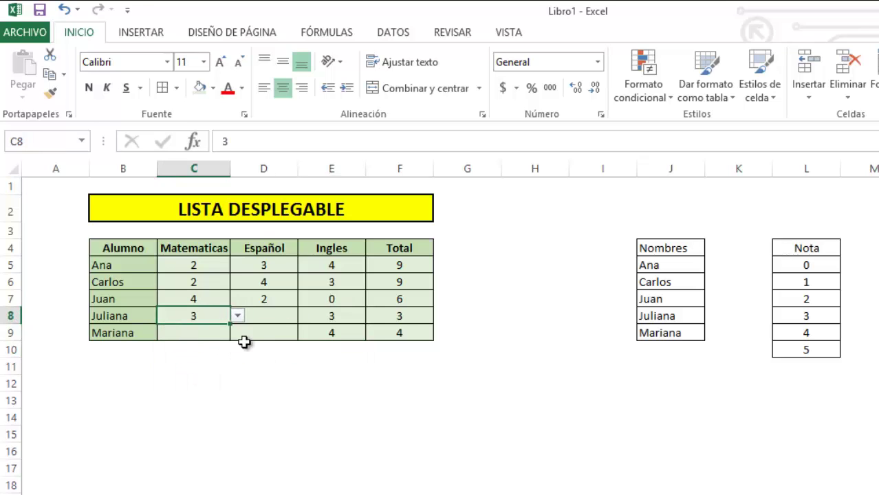
left_click(271, 315)
left_click(305, 315)
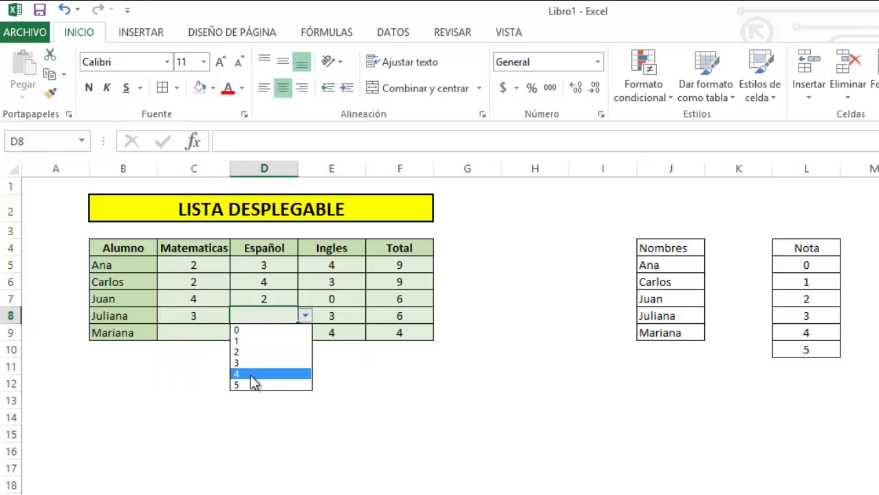
left_click(249, 374)
- Pick grades 4 and 2 for Mariana in Matematicas and Español from the dropdowns
left_click(220, 332)
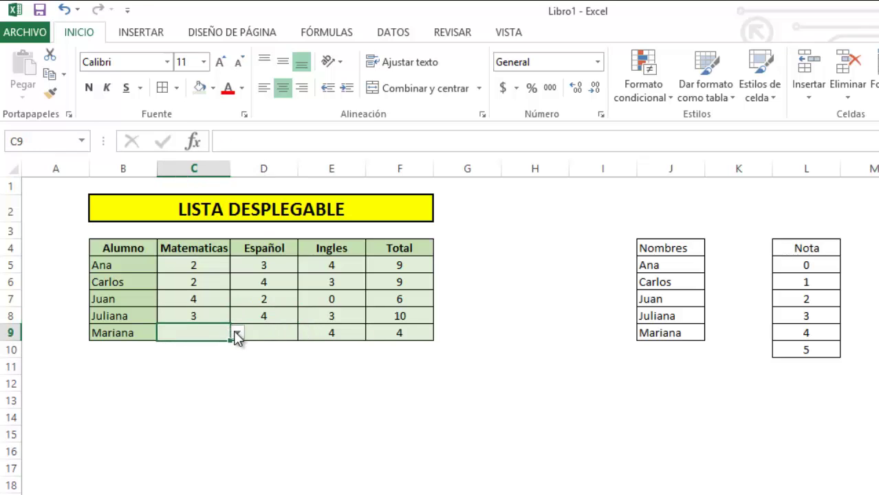
left_click(236, 332)
left_click(176, 390)
left_click(272, 331)
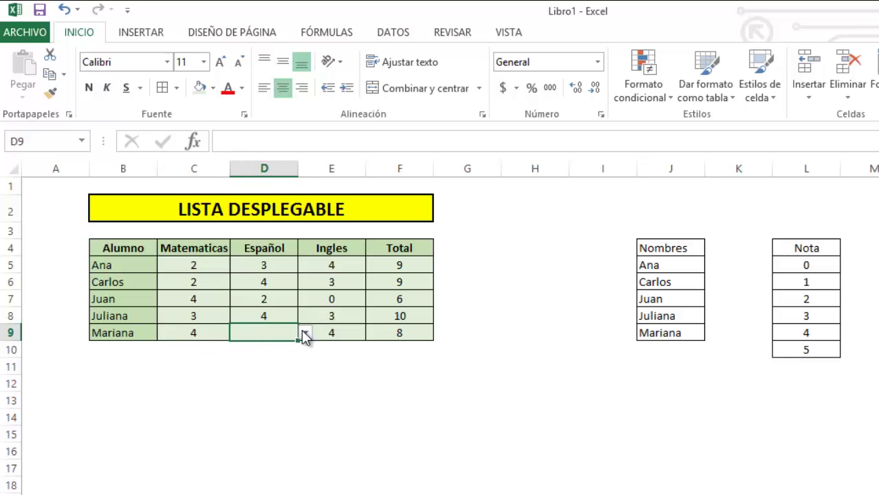
left_click(304, 332)
left_click(259, 367)
left_click(307, 493)
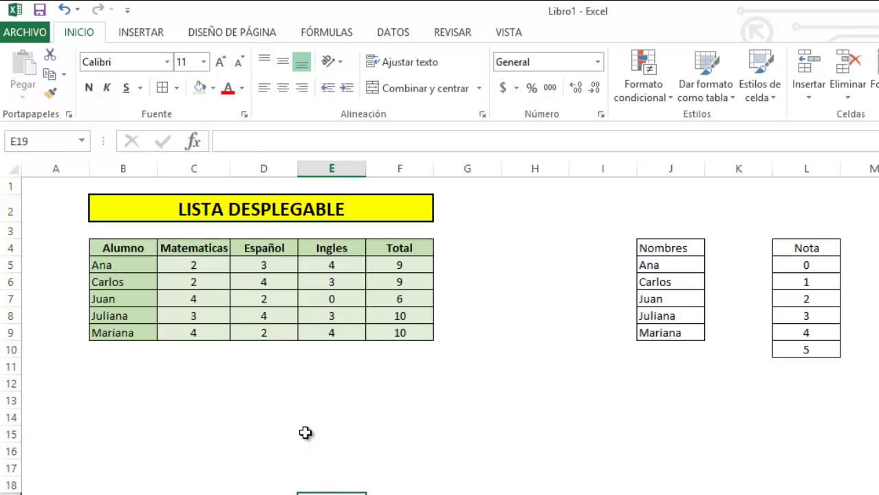